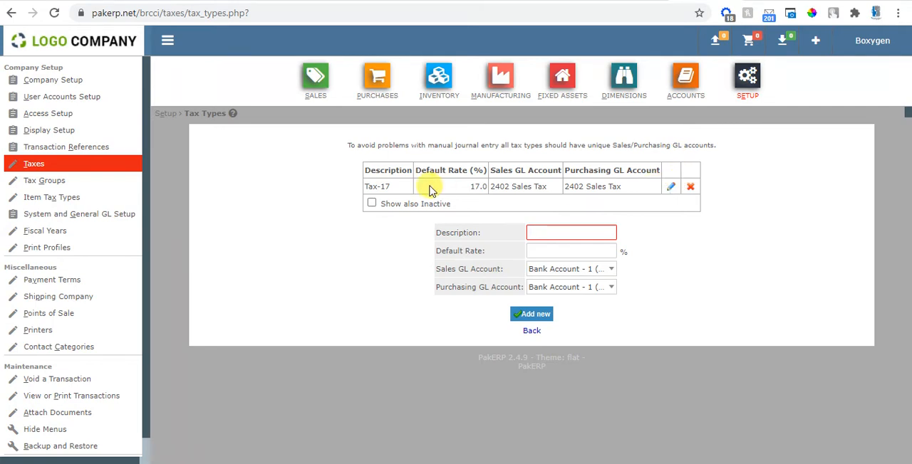
Step: Rename the Tax-17 tax type as VAT and save the update
left_click(671, 186)
left_click(581, 231)
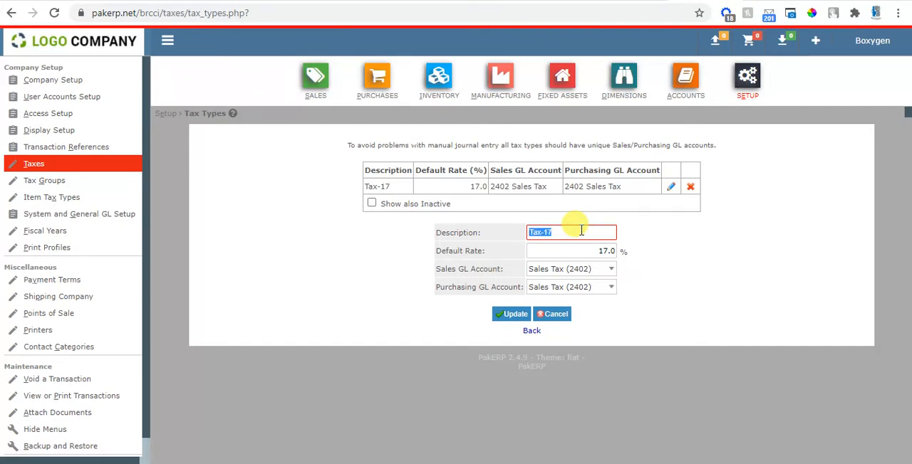
type("VAT")
key("Tab")
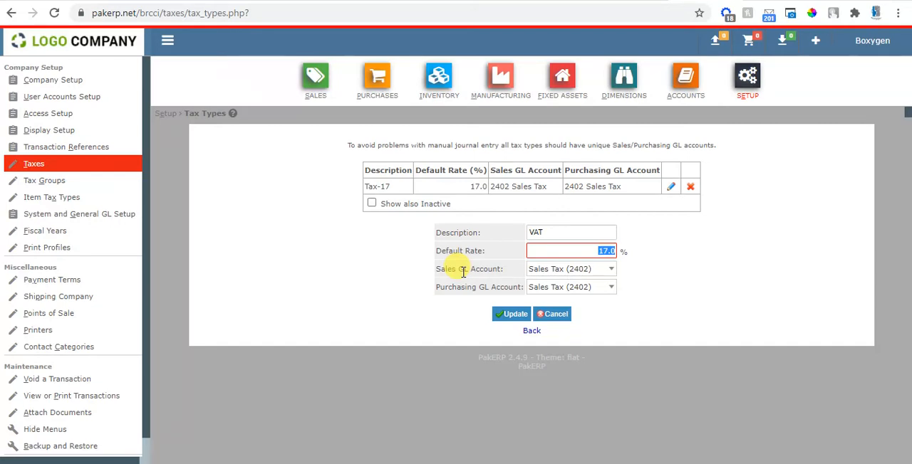
left_click(513, 315)
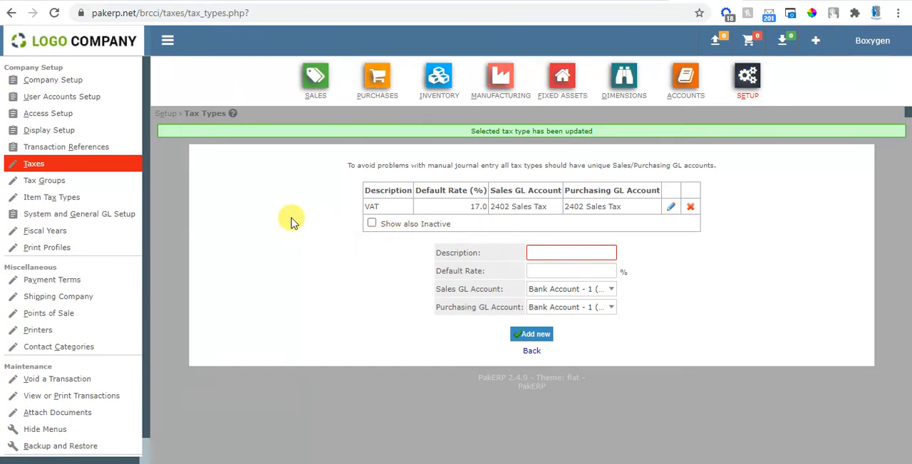
Step: Rename the Tax-17 tax group as VAT-17, keeping the VAT tax included, and save the update
left_click(51, 184)
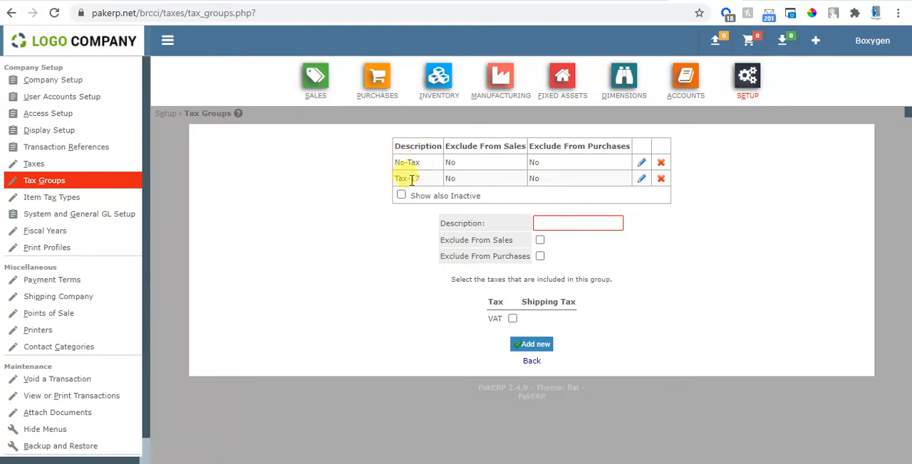
left_click(642, 180)
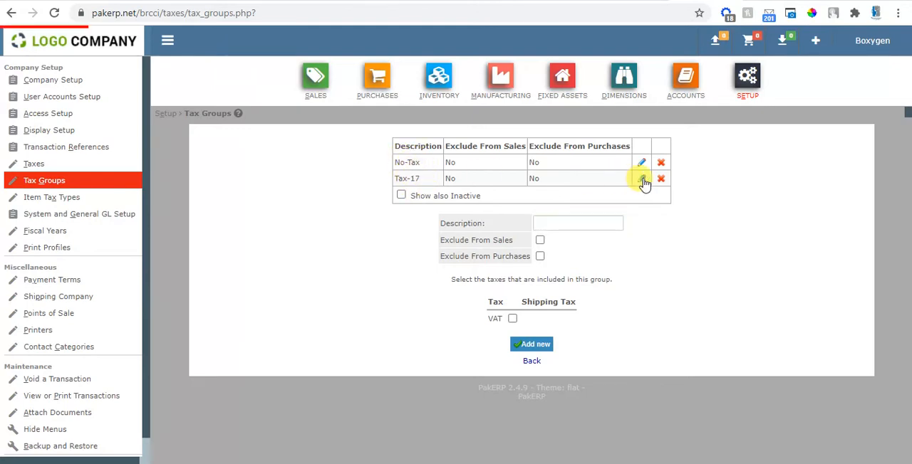
triple_click(583, 220)
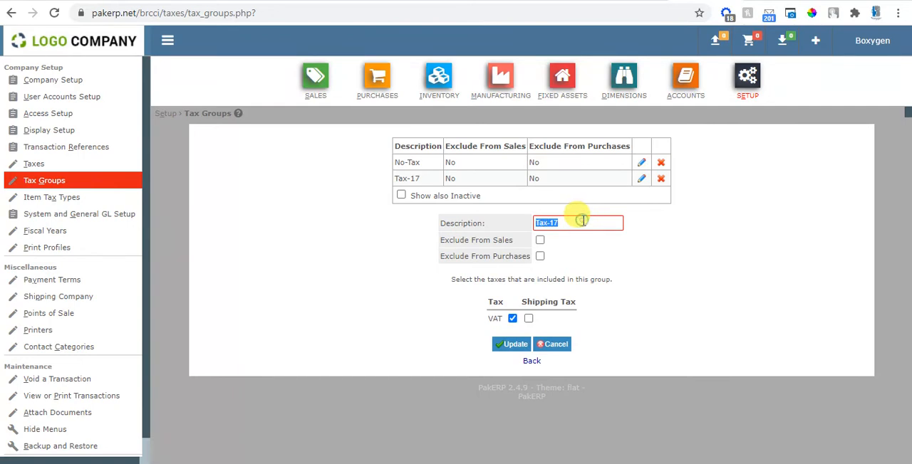
type("VAT")
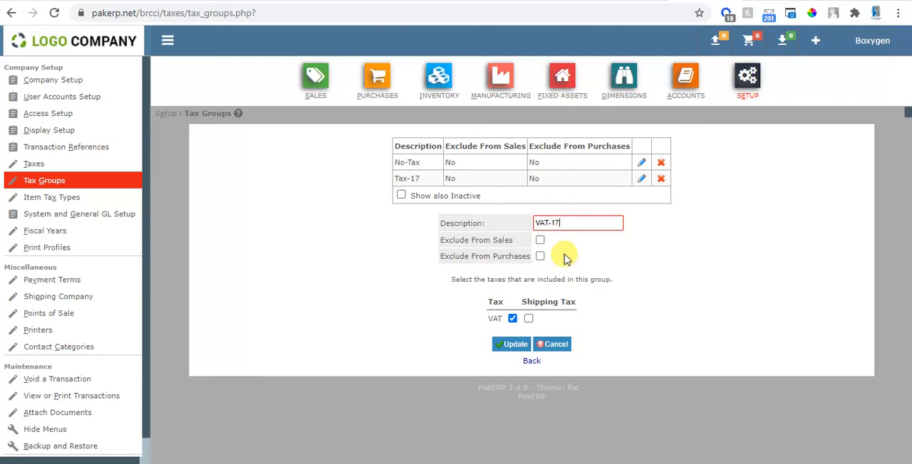
left_click_drag(496, 320, 482, 324)
left_click(487, 322)
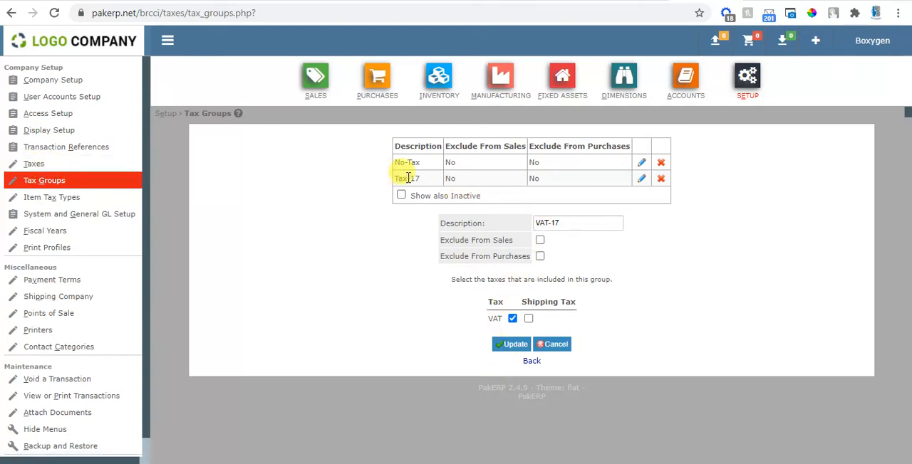
triple_click(563, 225)
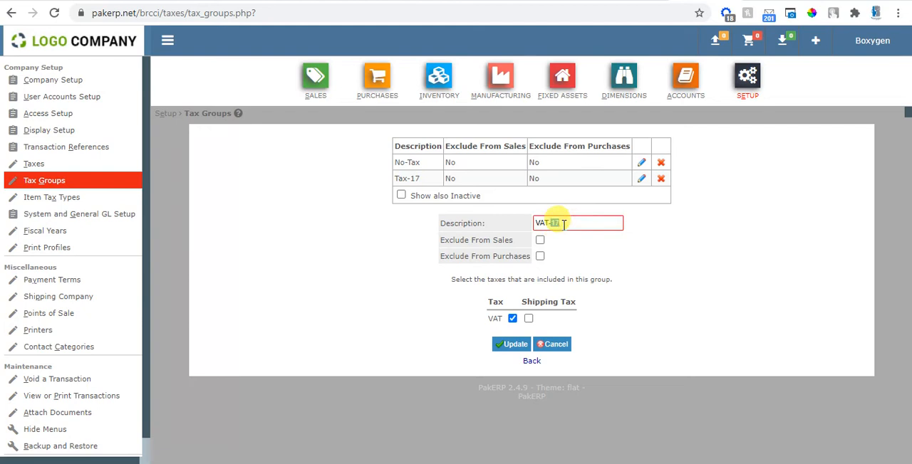
left_click(493, 319)
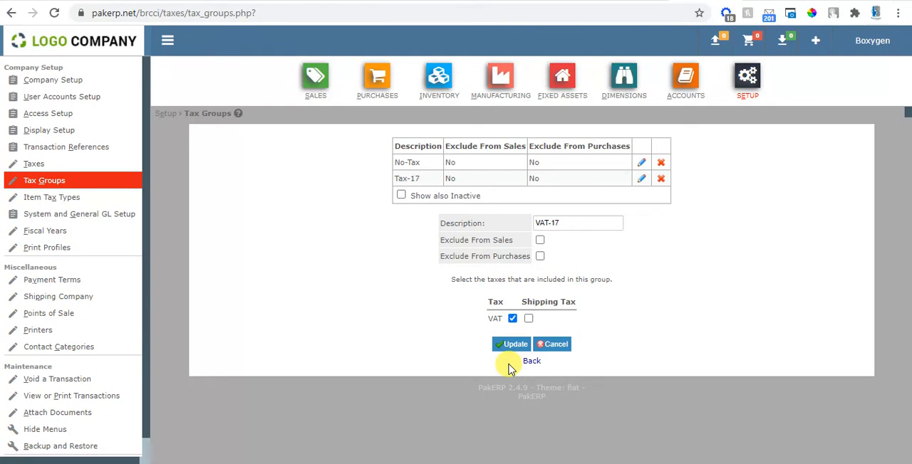
left_click(510, 345)
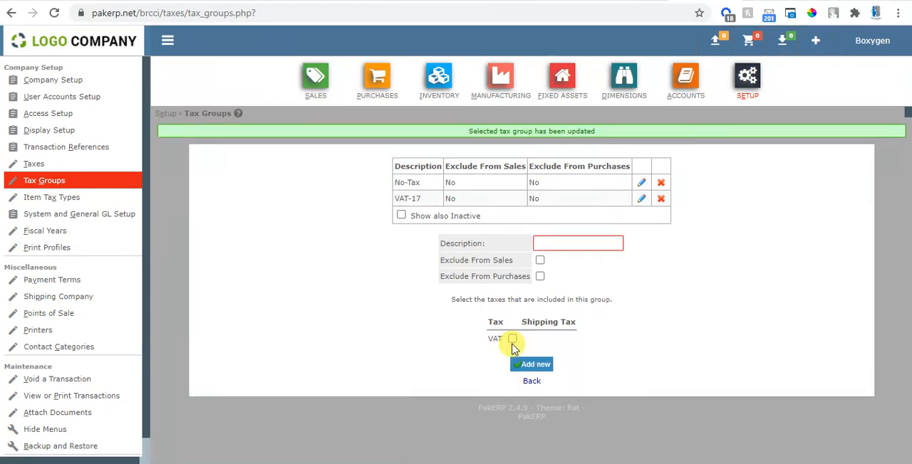
Step: Return to the tax types setup and open the GL accounts page in a separate browser tab
left_click(32, 164)
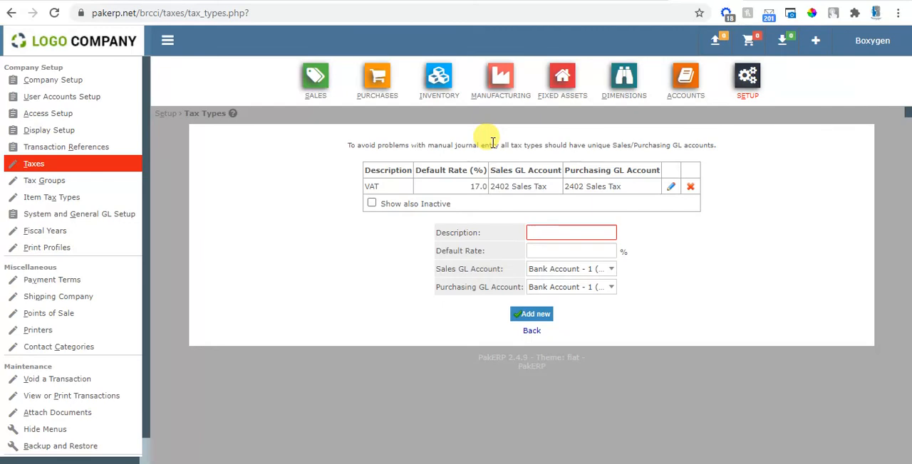
right_click(702, 84)
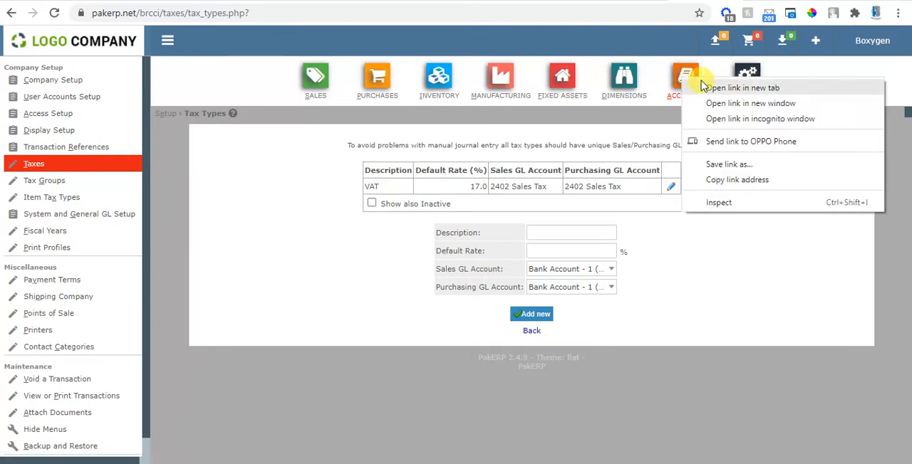
left_click(703, 86)
left_click(707, 1)
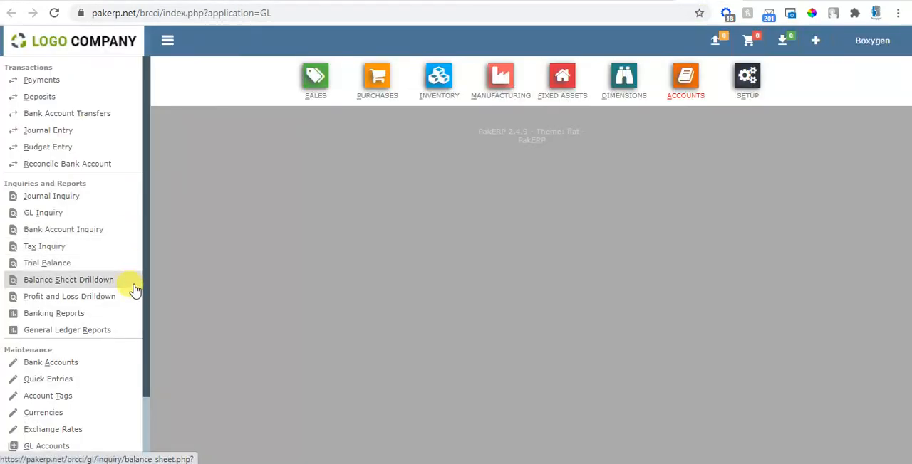
left_click(142, 420)
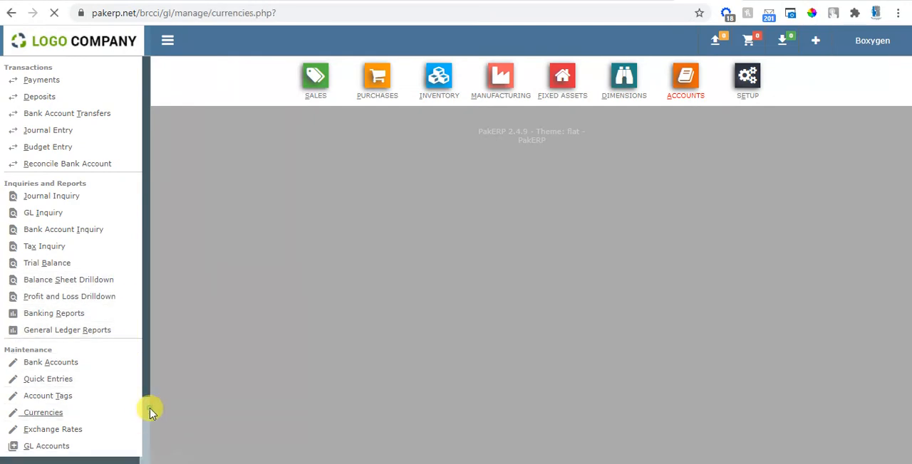
scroll(146, 418, "down", 2)
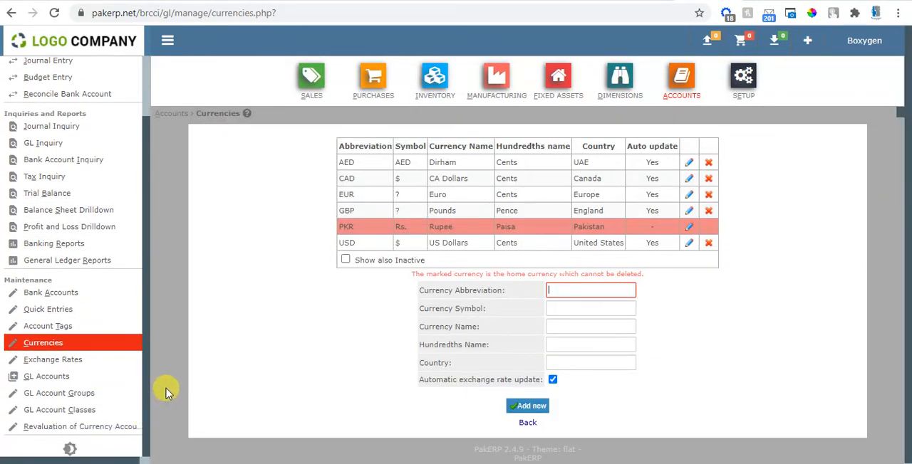
left_click(57, 379)
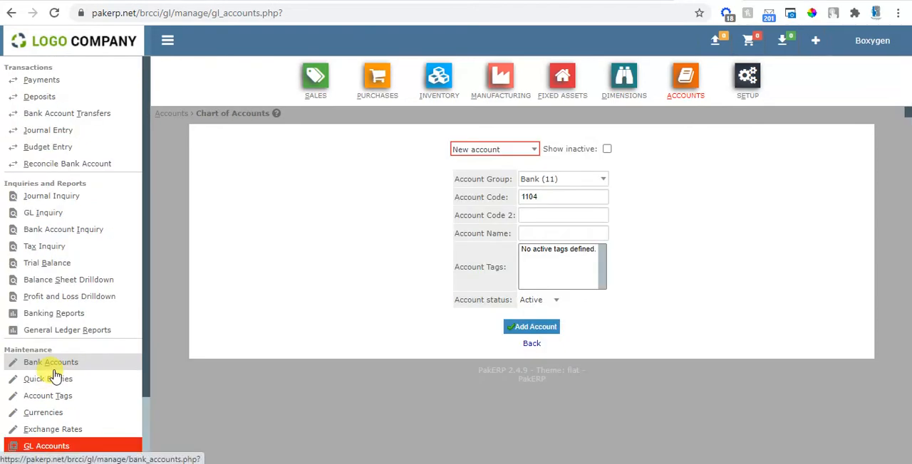
Step: Add a GL account named FED Tax in the Tax Liabilities (24) account group
left_click(549, 179)
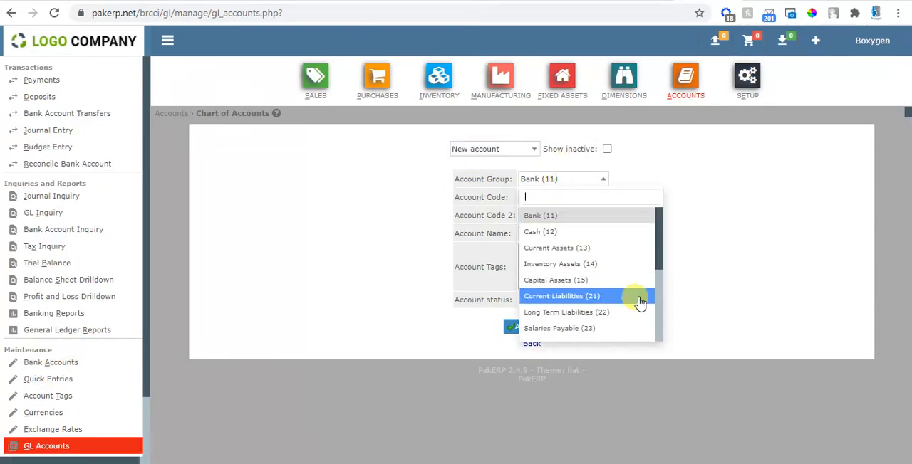
scroll(656, 297, "down", 2)
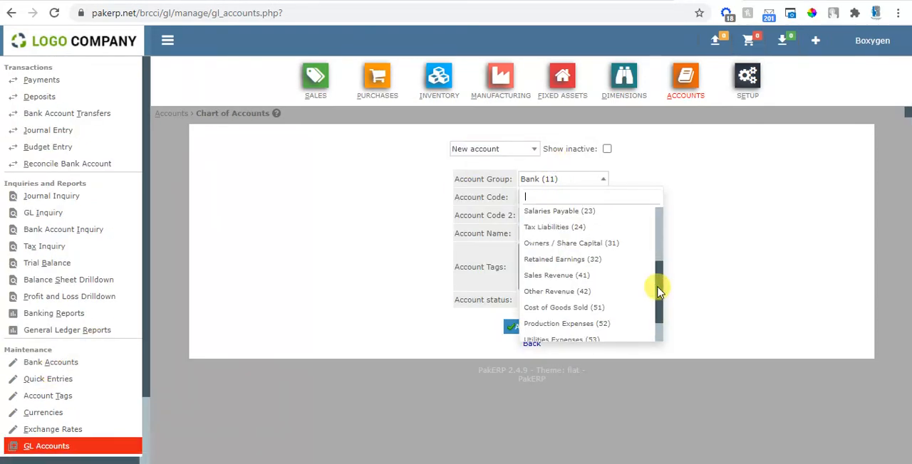
left_click(587, 228)
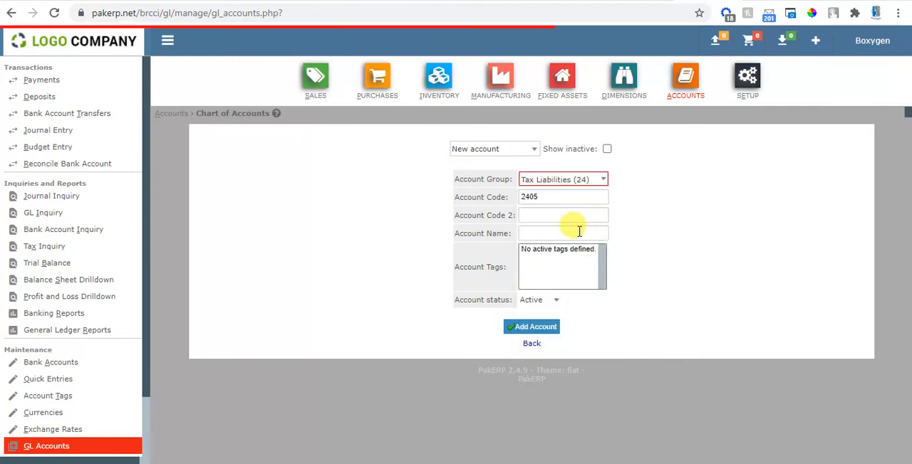
left_click(562, 234)
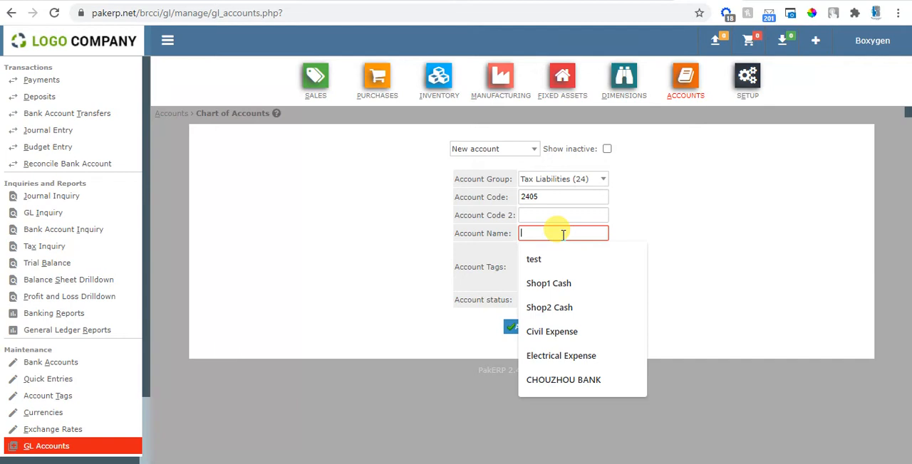
type("FED Tax")
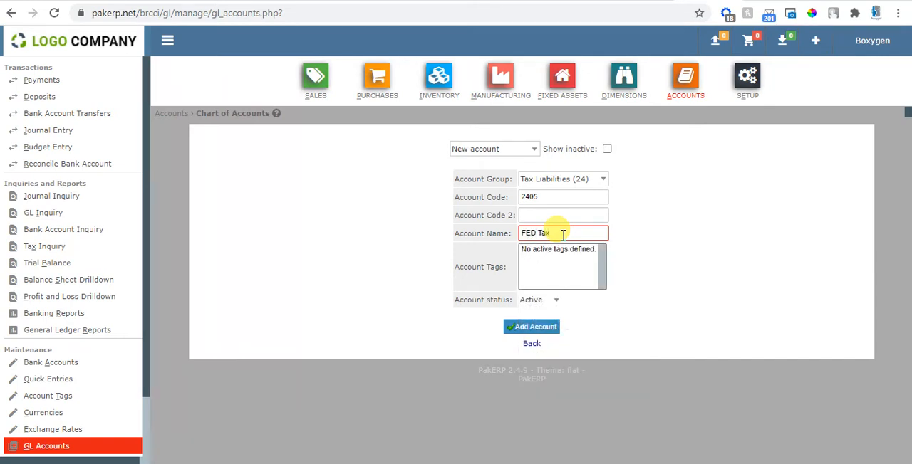
left_click(536, 327)
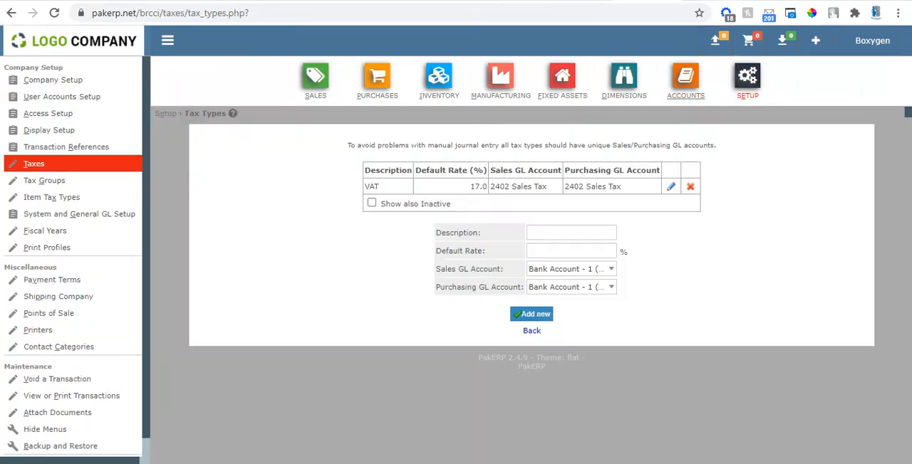
left_click(565, 229)
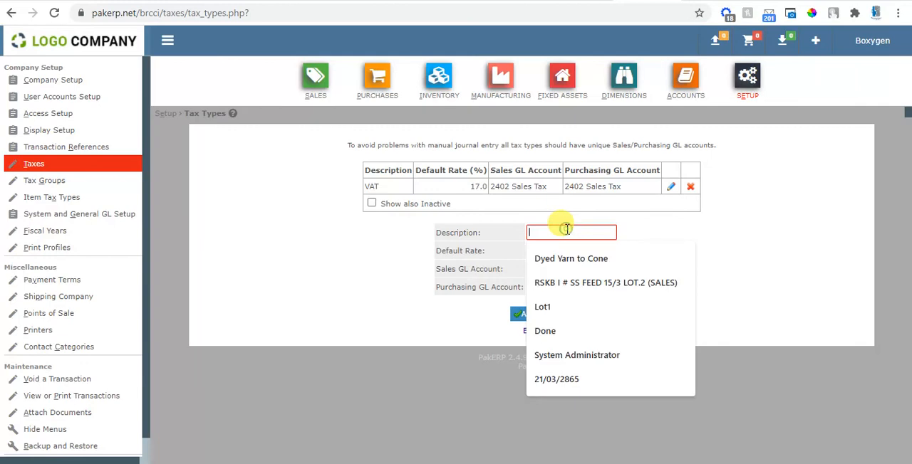
type("FED")
key("Tab")
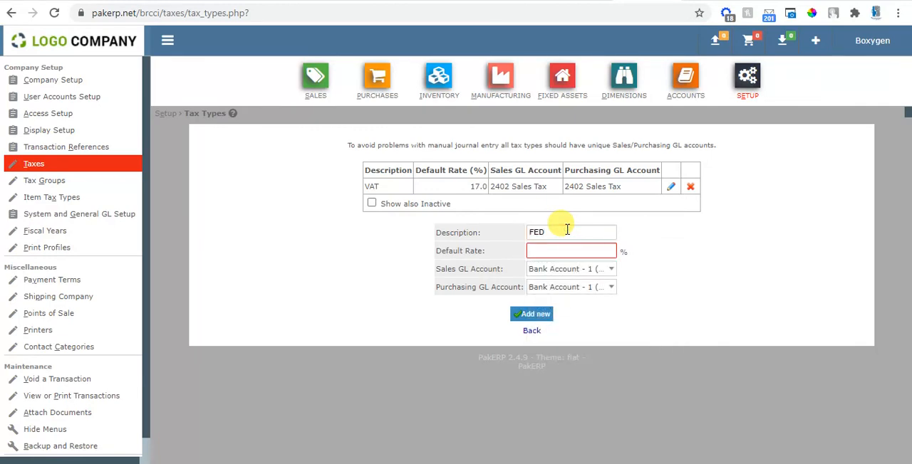
key("Tab")
type("fed")
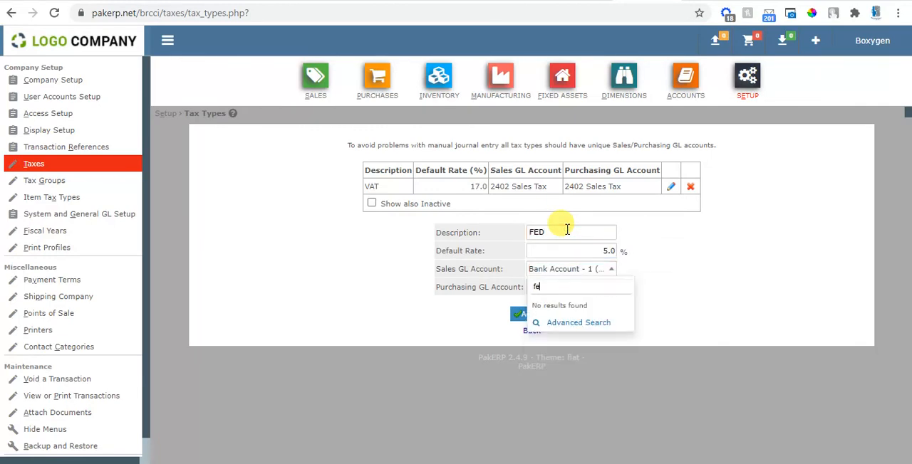
key("BackSpace")
key("BackSpace")
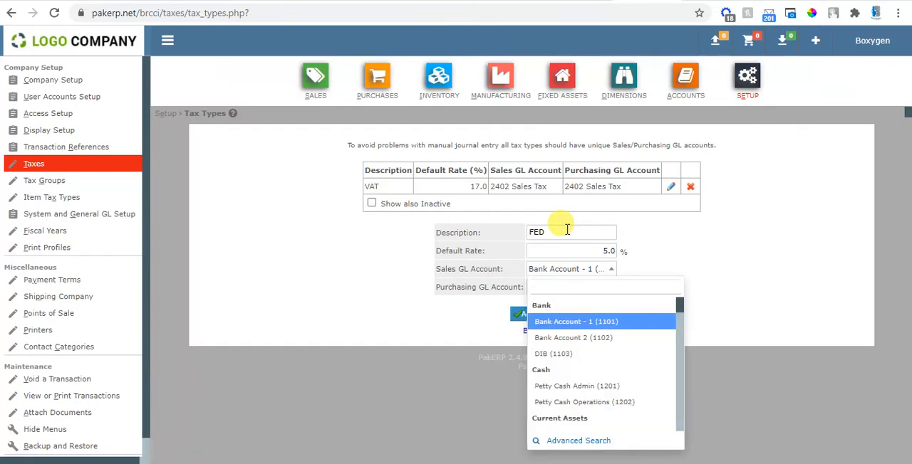
Step: Reload the tax types page and add a FED tax type at 5% with FED Tax (2405) as both sales and purchasing GL account
left_click(55, 13)
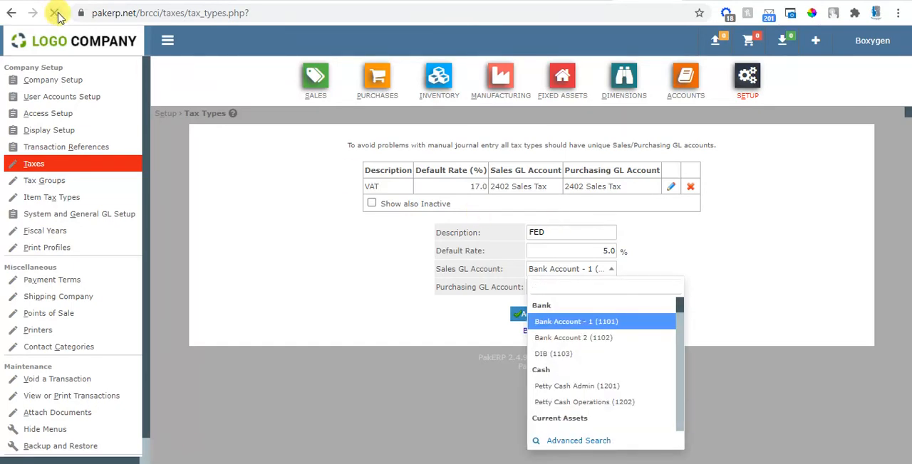
left_click(574, 236)
type("FED")
key("Tab")
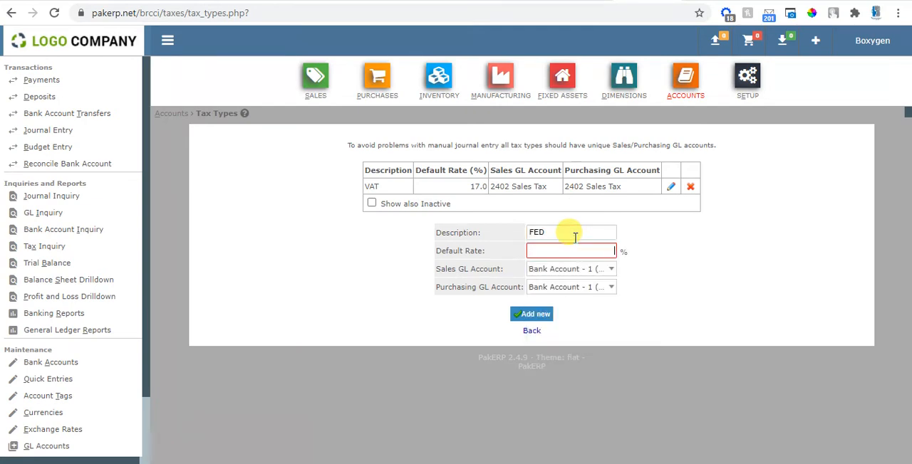
key("Tab")
type("fe")
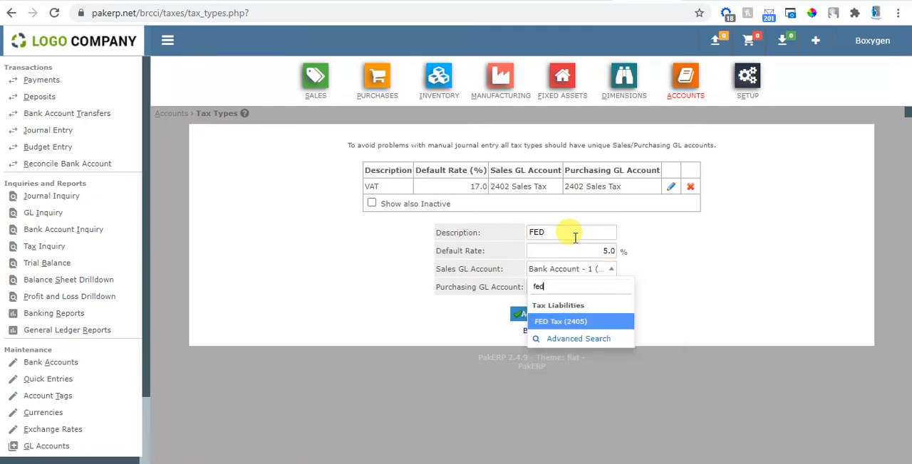
key("Return")
key("Tab")
type("fed")
key("Return")
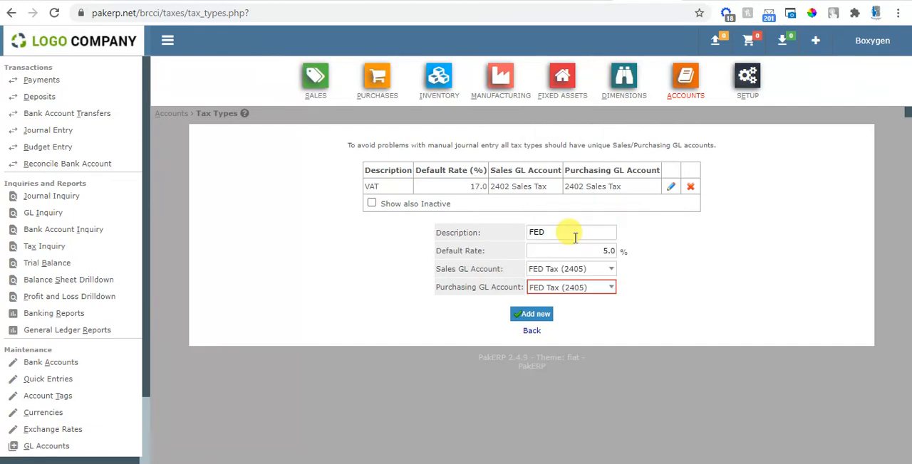
left_click(534, 314)
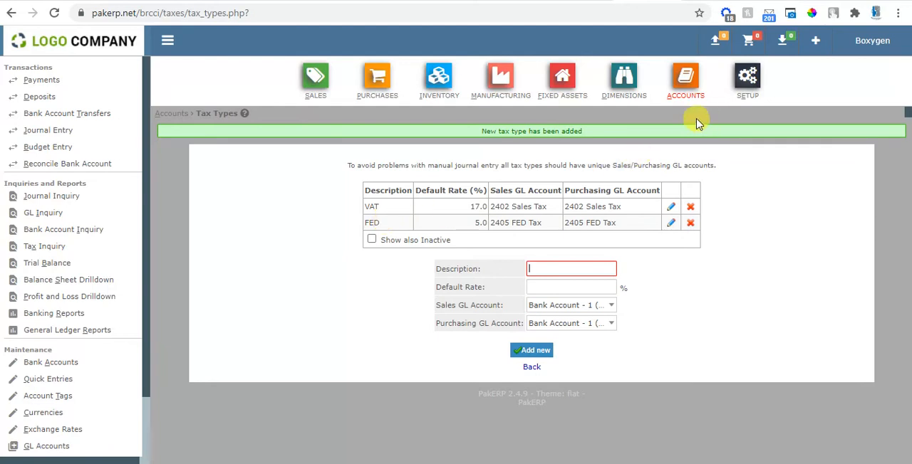
Step: Open the VAT-17 tax group for editing, include the FED tax alongside VAT, and save the update
left_click(737, 75)
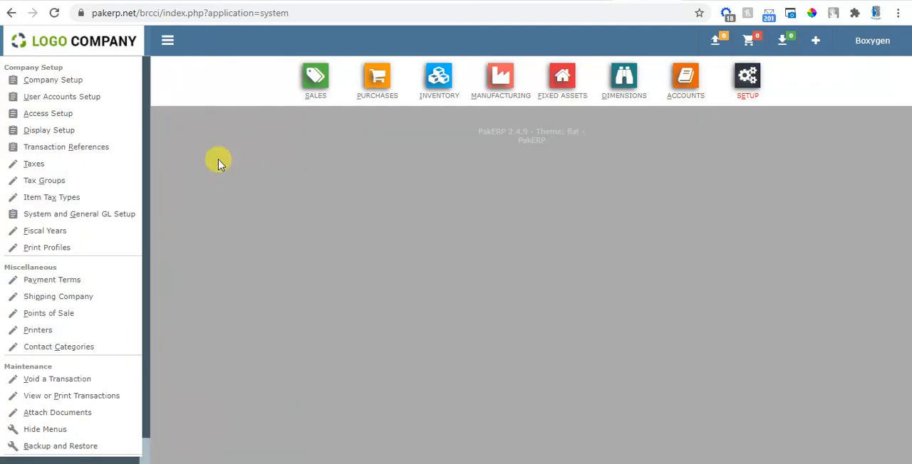
left_click(53, 179)
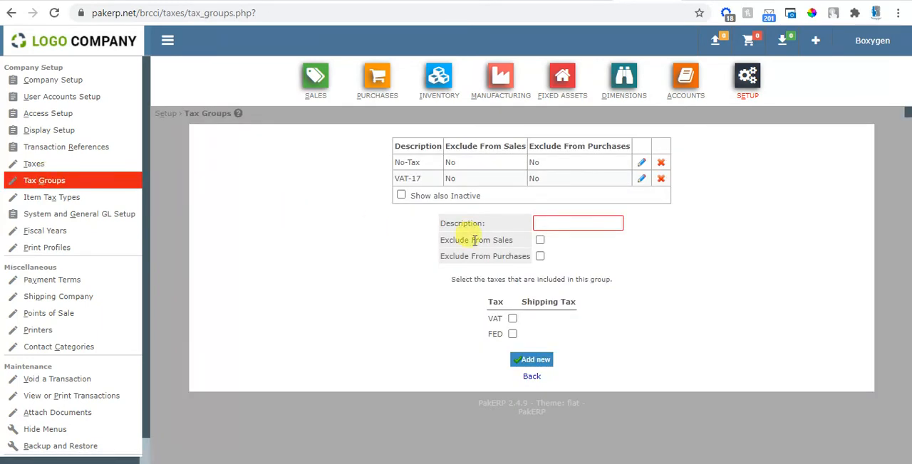
double_click(415, 177)
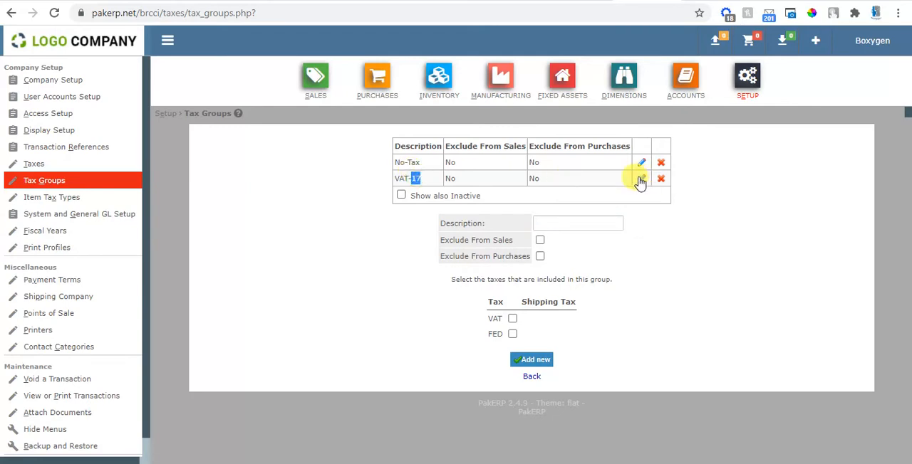
left_click(641, 180)
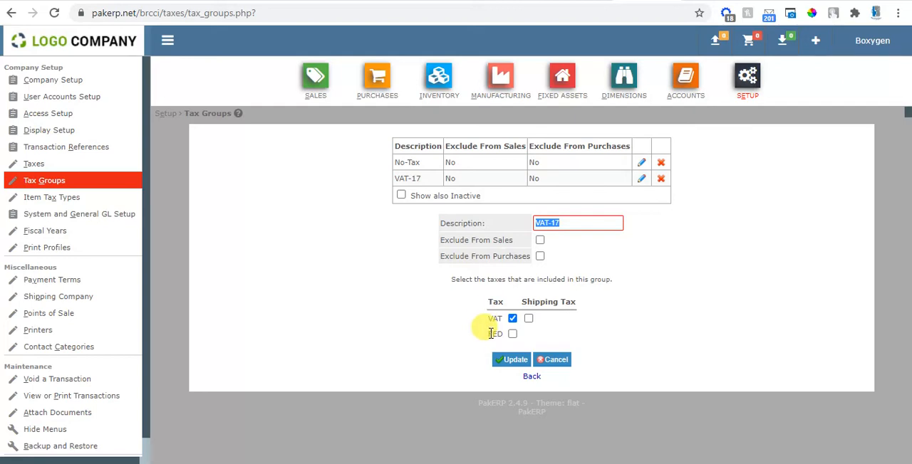
left_click_drag(399, 177, 426, 180)
left_click(425, 179)
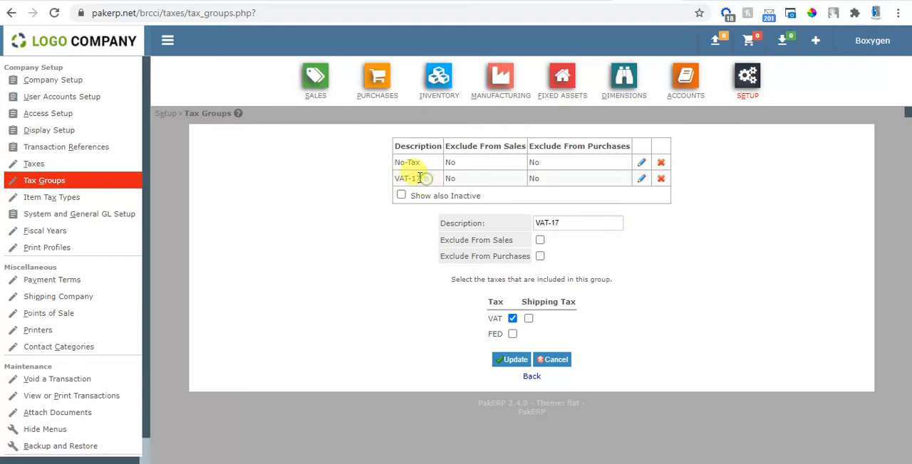
left_click_drag(399, 178, 426, 181)
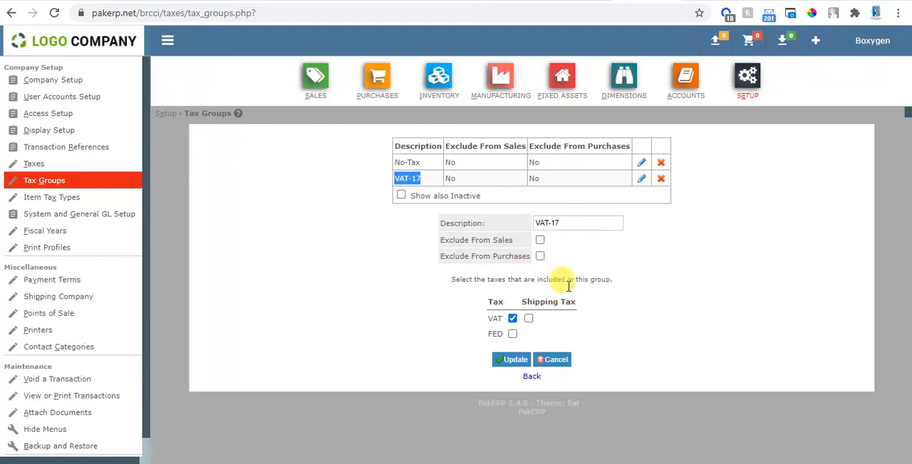
left_click(513, 335)
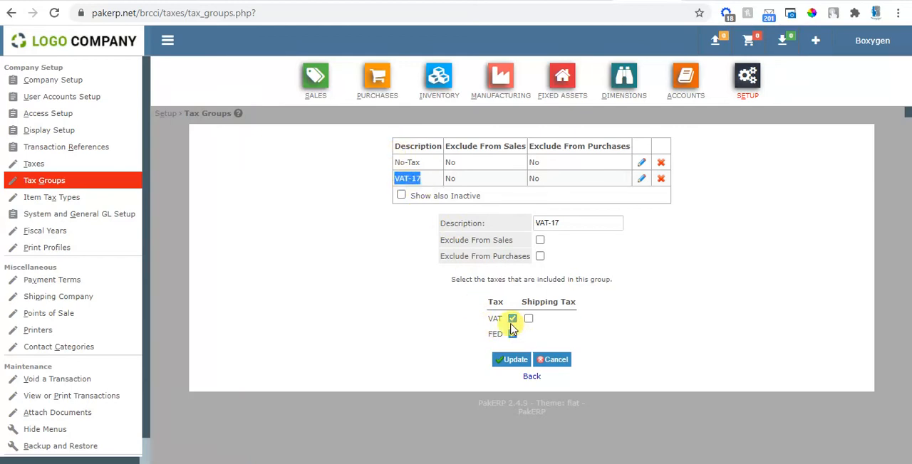
left_click(510, 362)
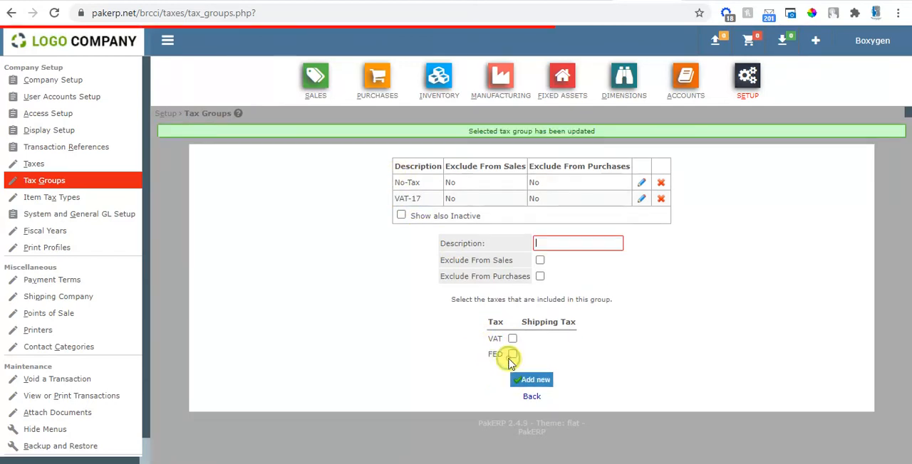
Step: Add a customer with both name and short name Test, assigned to the VAT-17 tax group
left_click(317, 80)
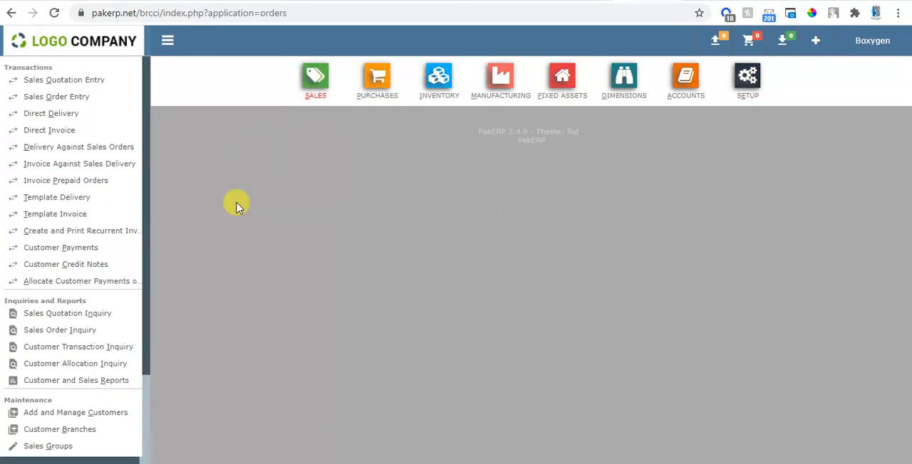
left_click(116, 414)
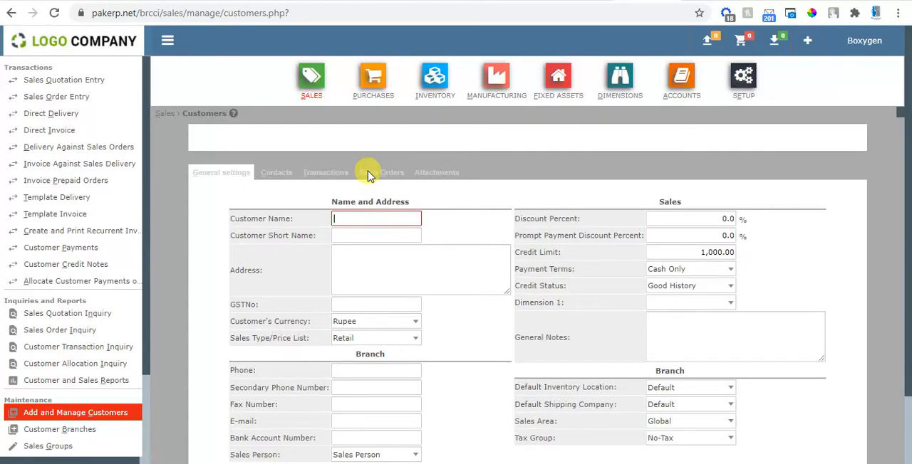
left_click(371, 220)
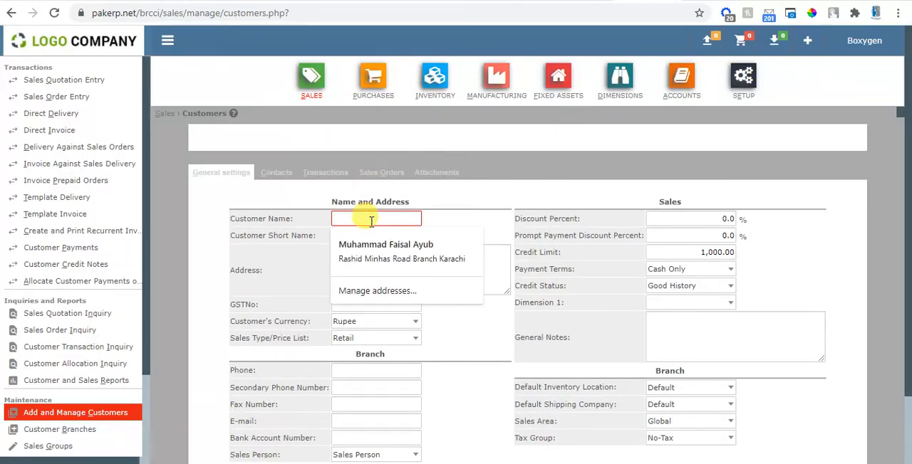
type("Test")
key("Tab")
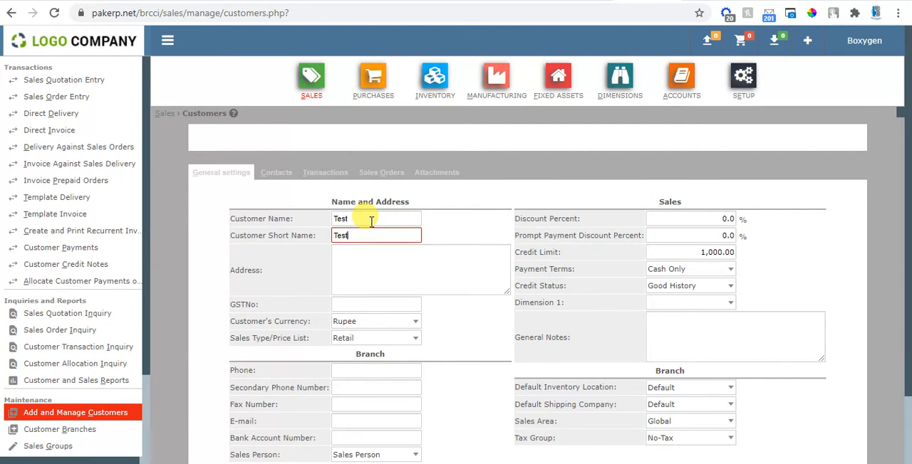
scroll(903, 292, "down", 2)
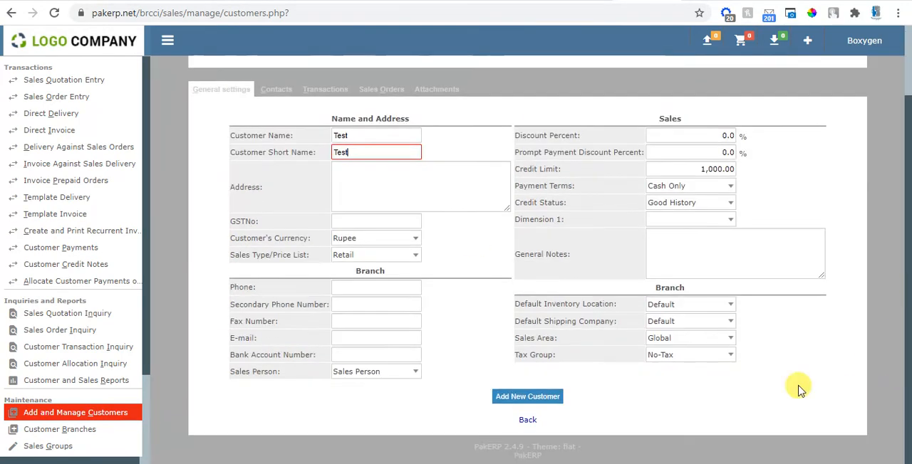
left_click(706, 360)
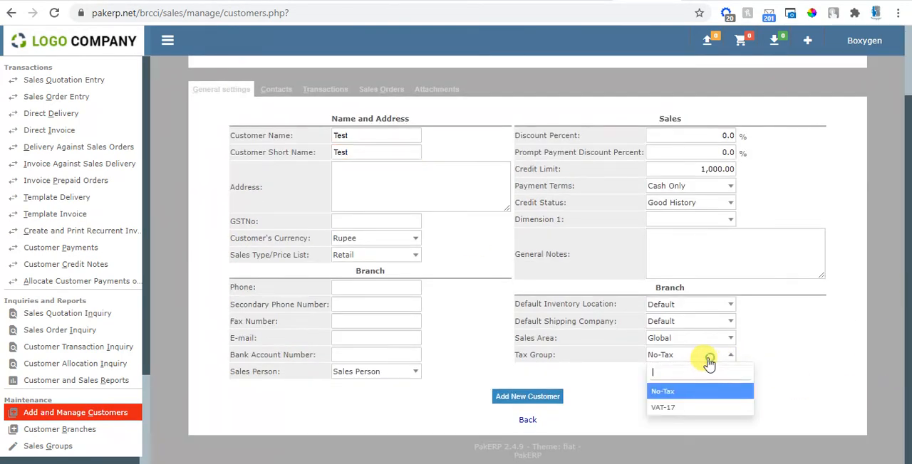
left_click(668, 411)
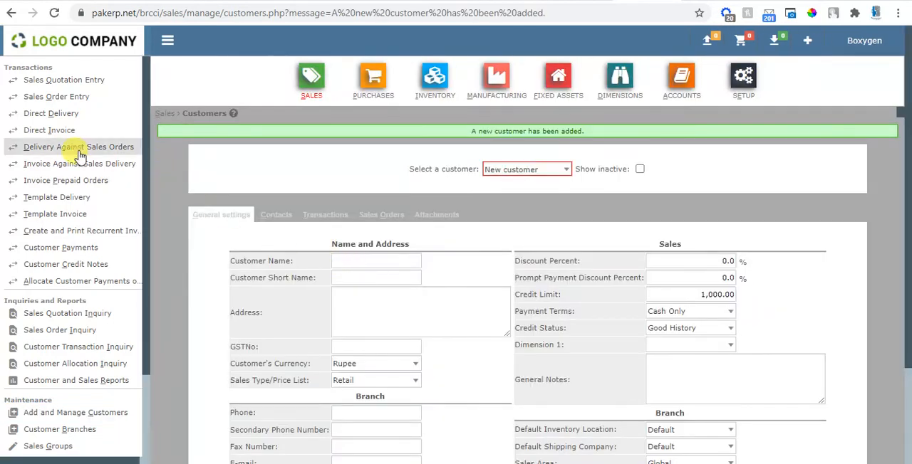
Step: Add an inventory item with both code and name Test, keeping the default category and Regular item tax type
left_click(29, 131)
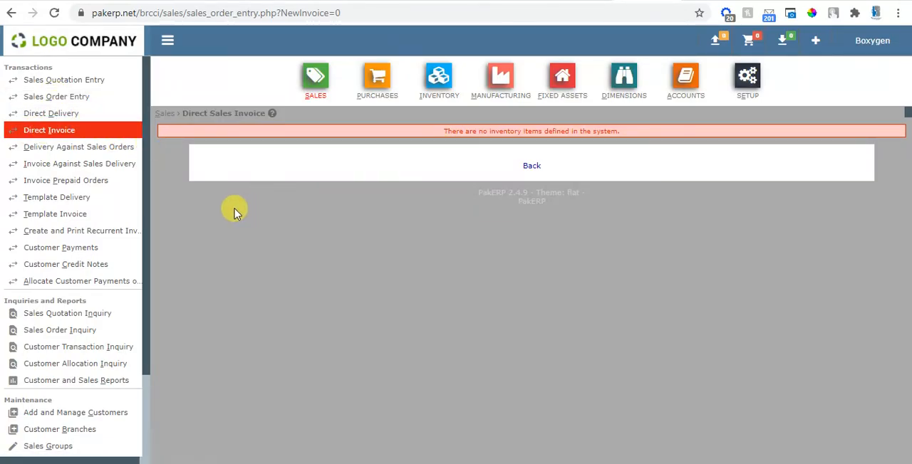
left_click(430, 92)
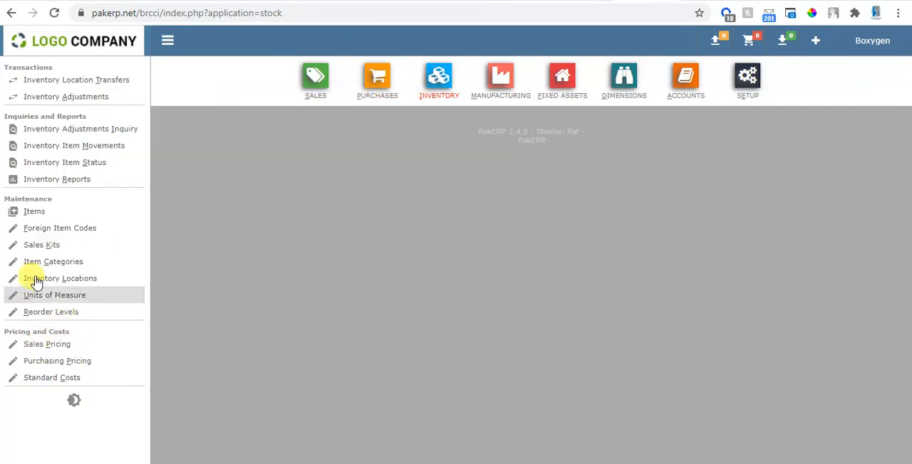
left_click(39, 210)
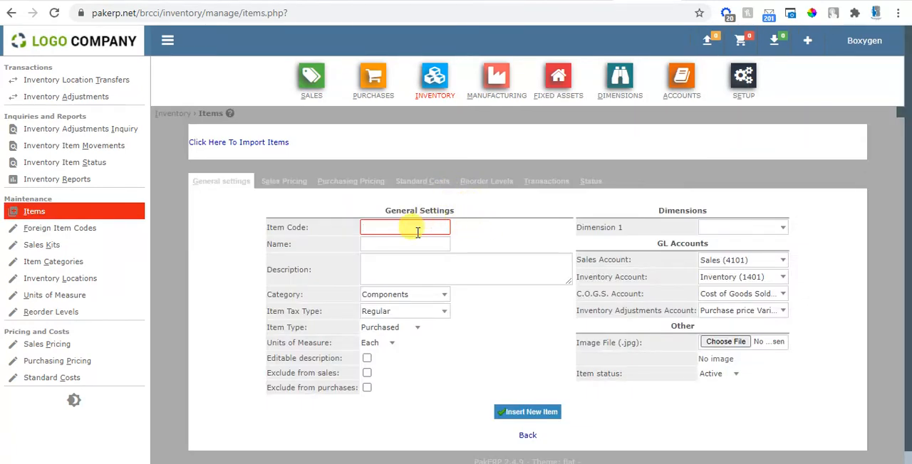
key("Tab")
type("Test")
key("Tab")
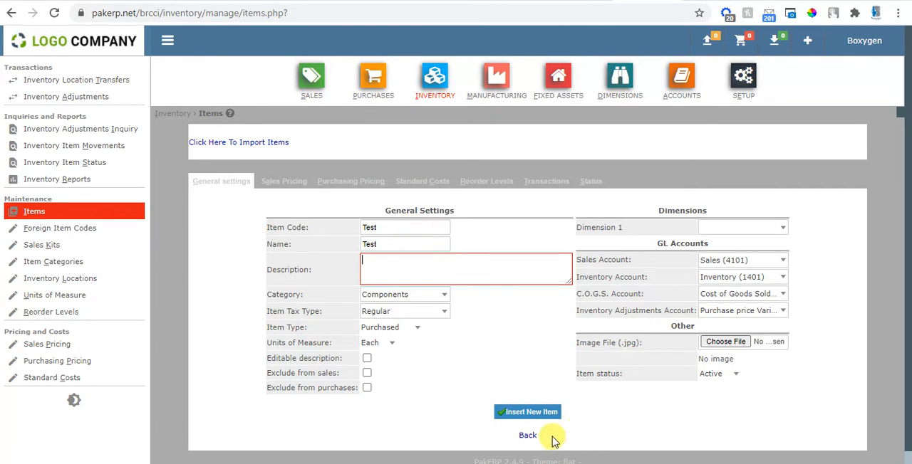
left_click(526, 416)
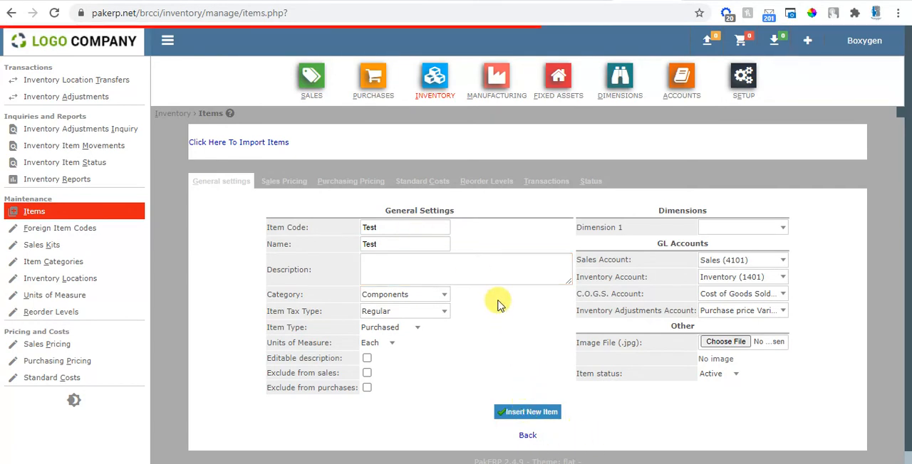
Step: Start a direct sales invoice for the Test customer and enter a price after tax of 1000 for the Test item
left_click(324, 83)
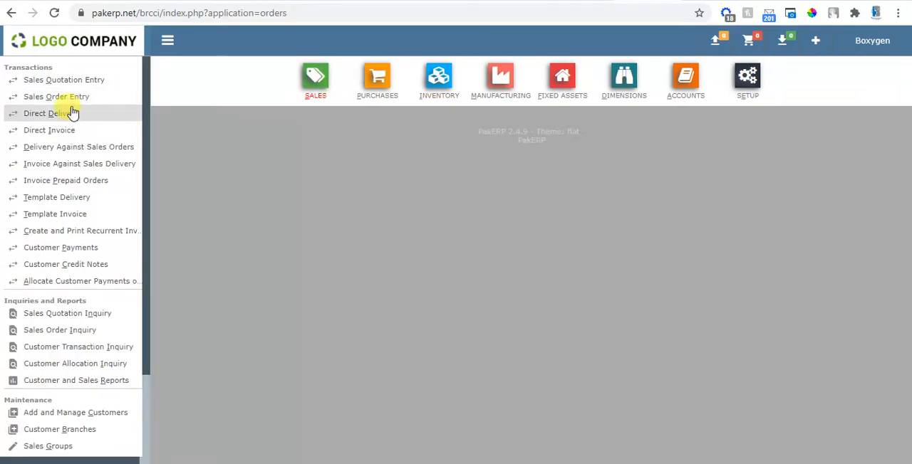
left_click(51, 129)
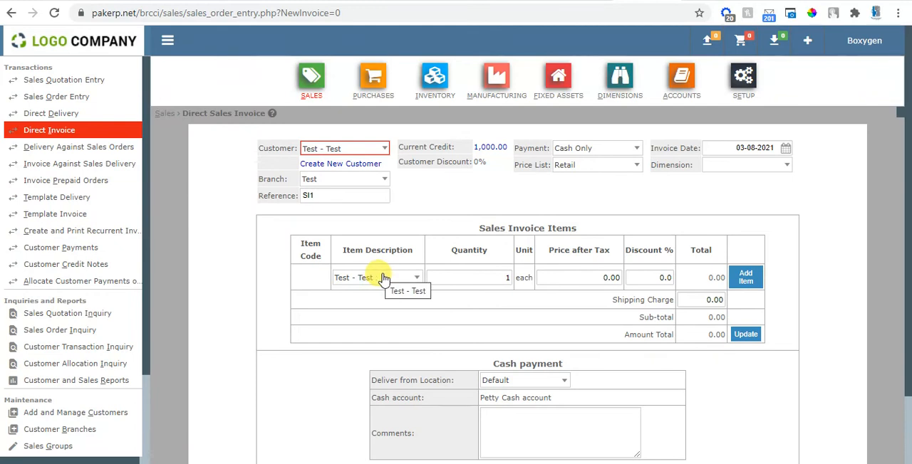
left_click(558, 278)
type("1,000")
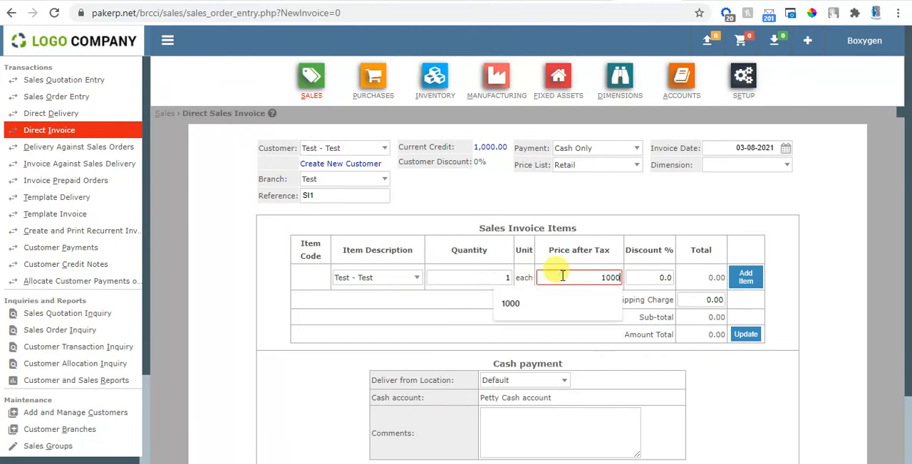
key("Tab")
key("Tab")
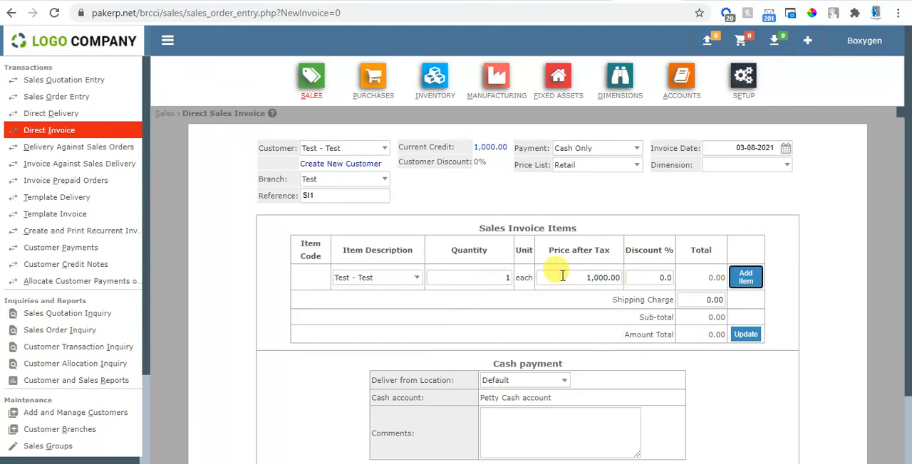
Step: Switch the invoice's price list to Wholesale and add the Test item at a price before tax of 1000
left_click(592, 165)
left_click(589, 213)
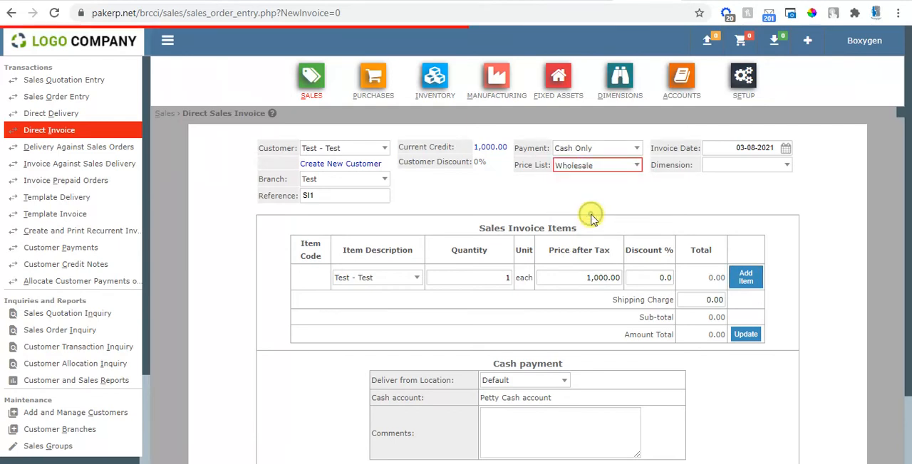
left_click(587, 279)
type("1000")
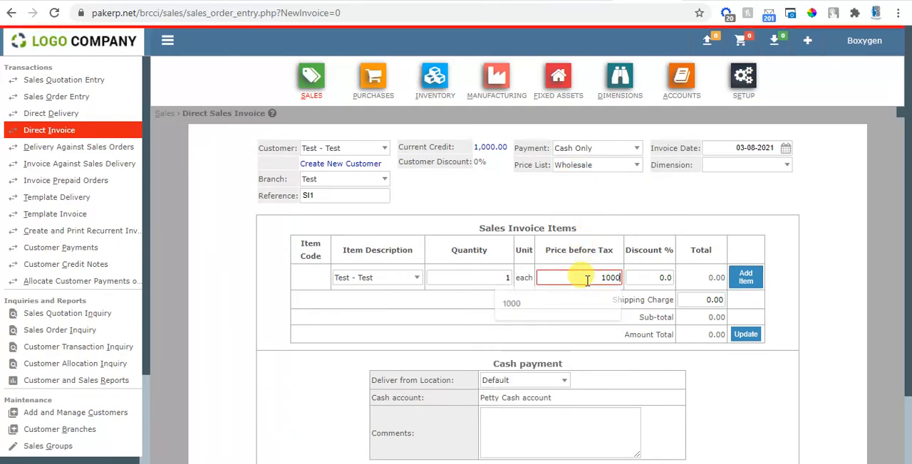
key("Return")
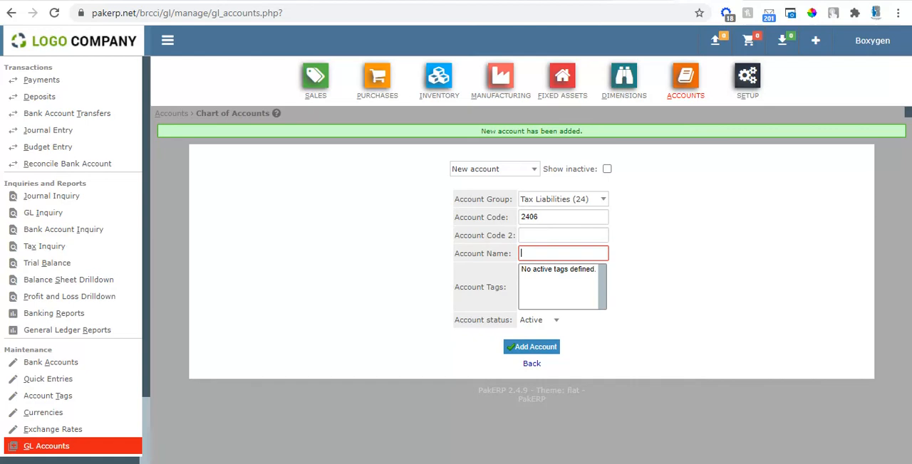
Step: In the GL accounts browser tab, open the tax groups, exclude FED from the VAT-17 group and save the update
left_click(747, 78)
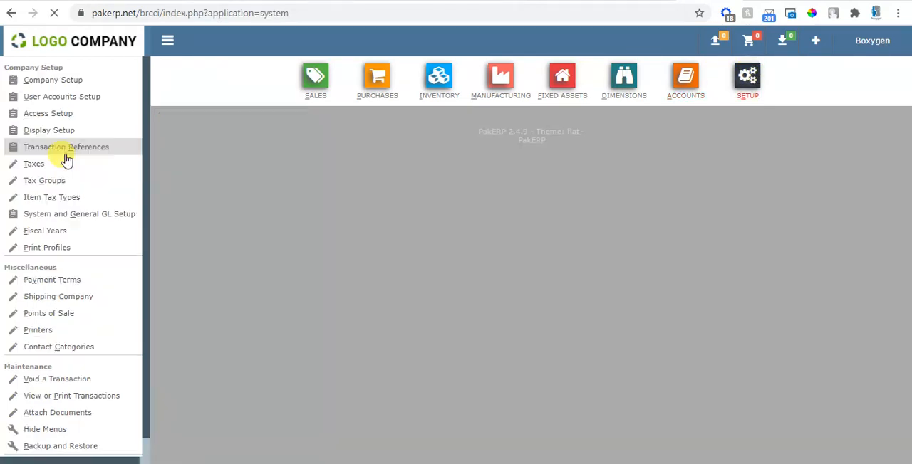
left_click(37, 182)
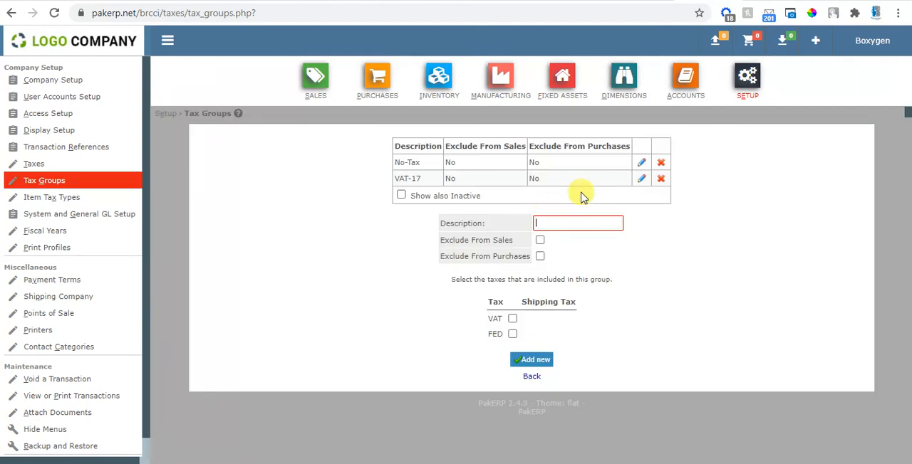
left_click(641, 179)
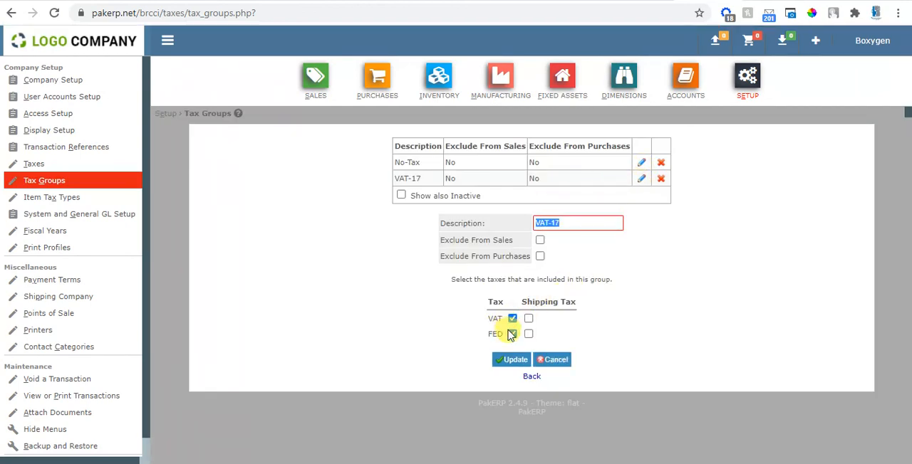
left_click(511, 334)
left_click(510, 360)
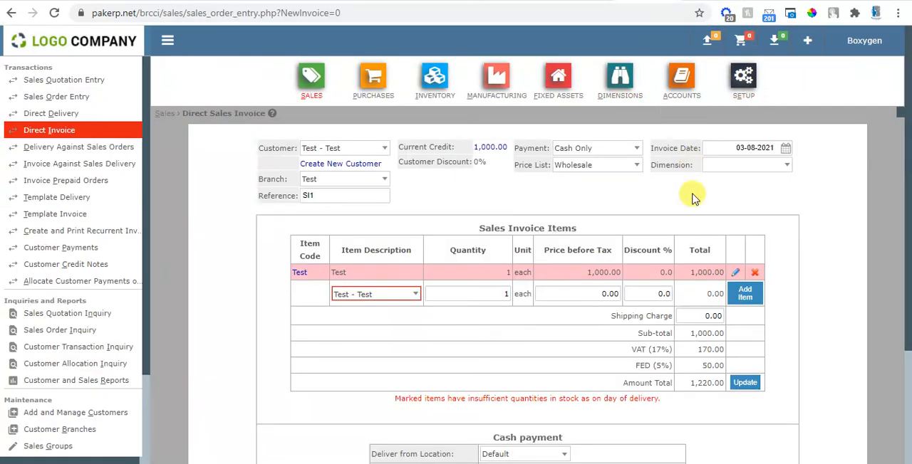
Step: Back on the direct sales invoice, delete the Test line and add the item again at 1000 before tax
left_click(754, 272)
left_click(576, 272)
type("1000")
key("Tab")
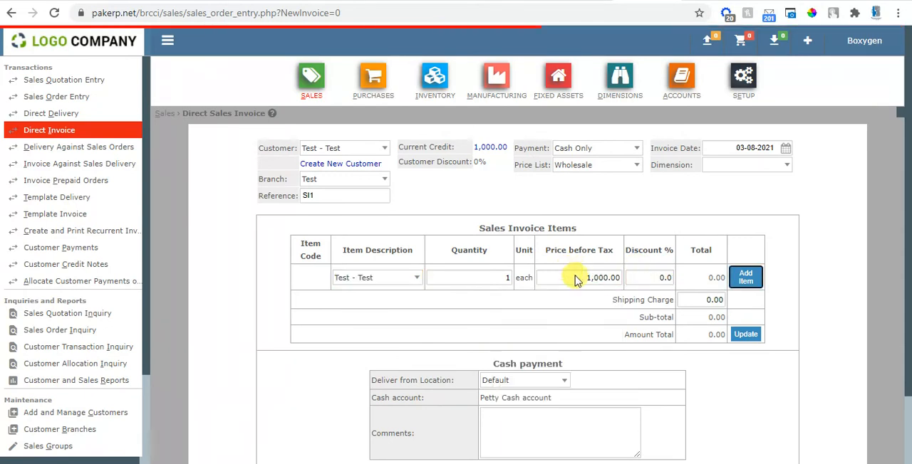
key("Return")
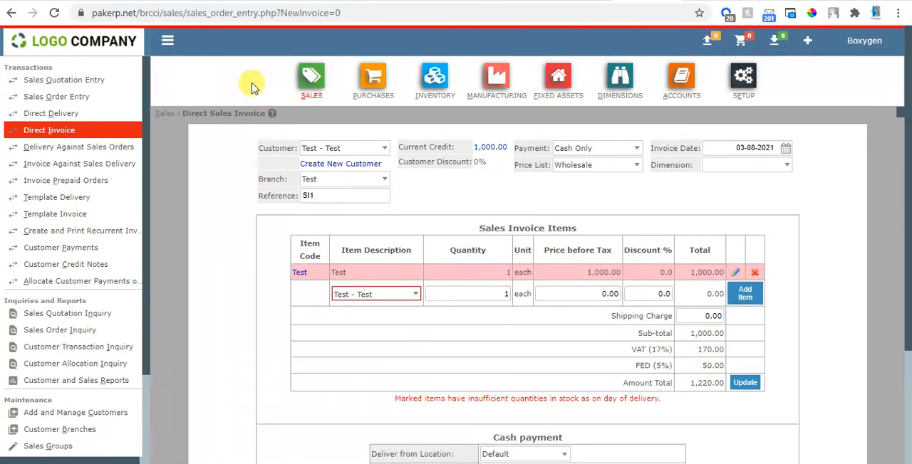
Step: Reload the direct sales invoice, discarding the unsaved entries, and add the Test item at a price after tax of 1000
left_click(54, 14)
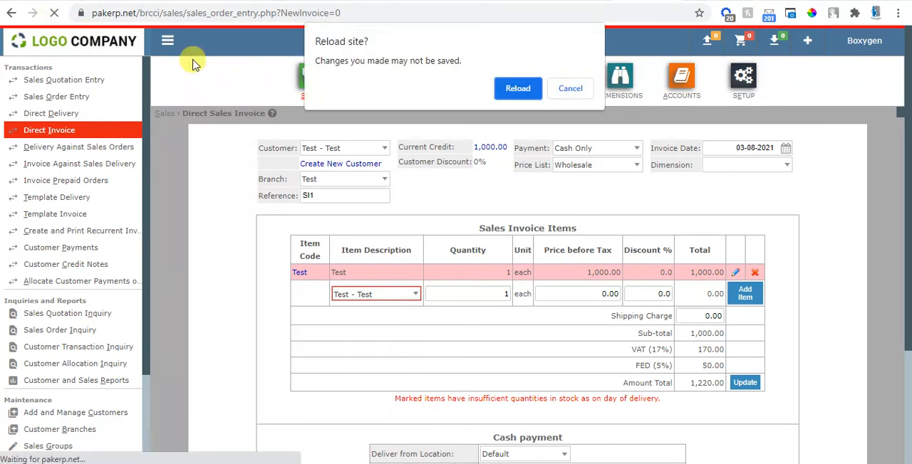
left_click(510, 88)
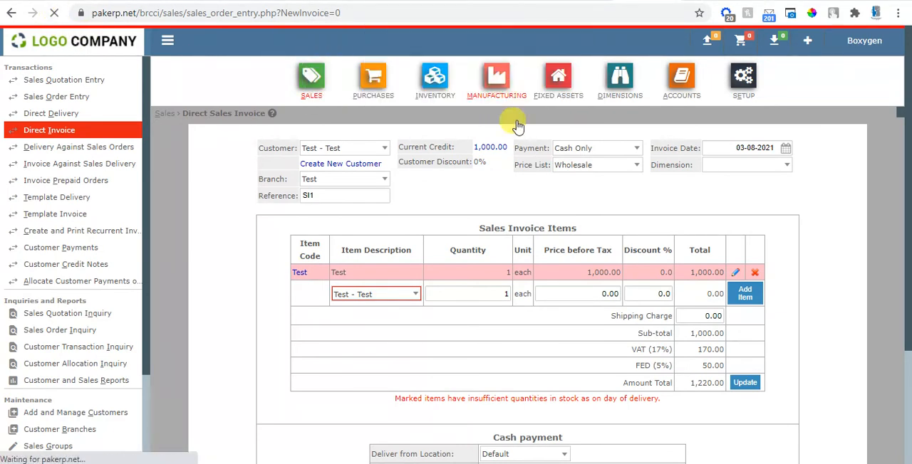
left_click(579, 280)
type("1,000")
key("Tab")
key("Tab")
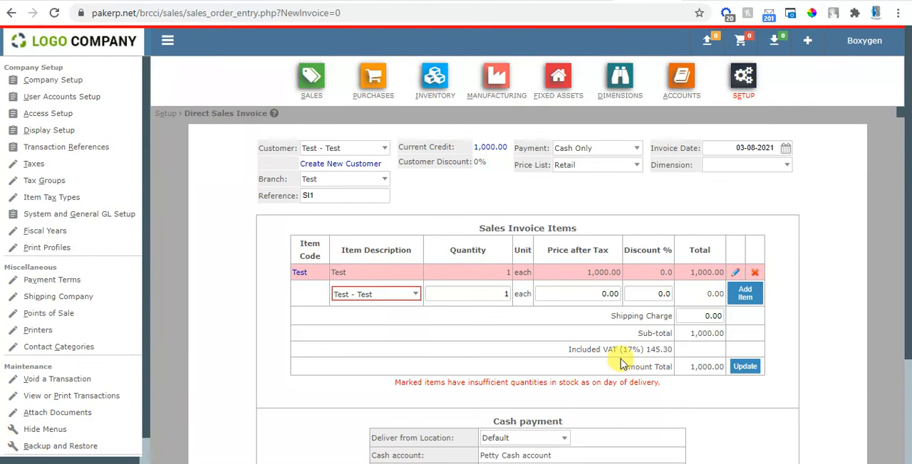
Step: Switch the invoice's price list to Wholesale, delete the existing Test line and add the Test item at 1000 before tax
left_click(613, 166)
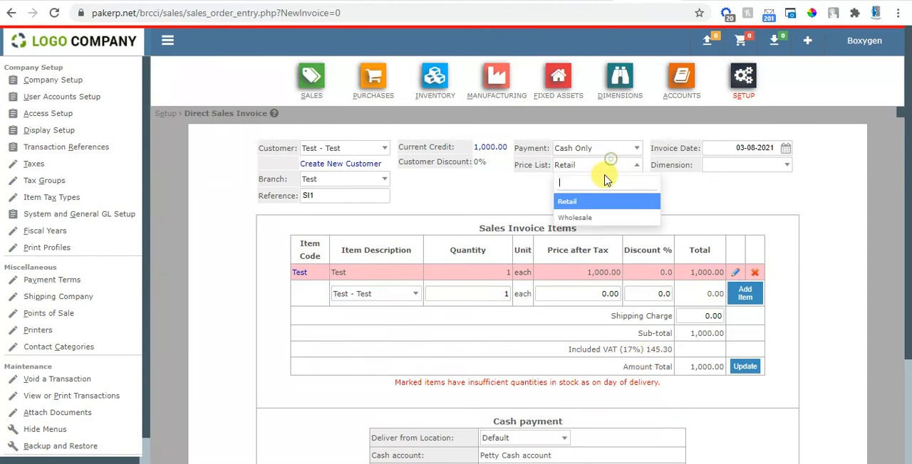
left_click(590, 212)
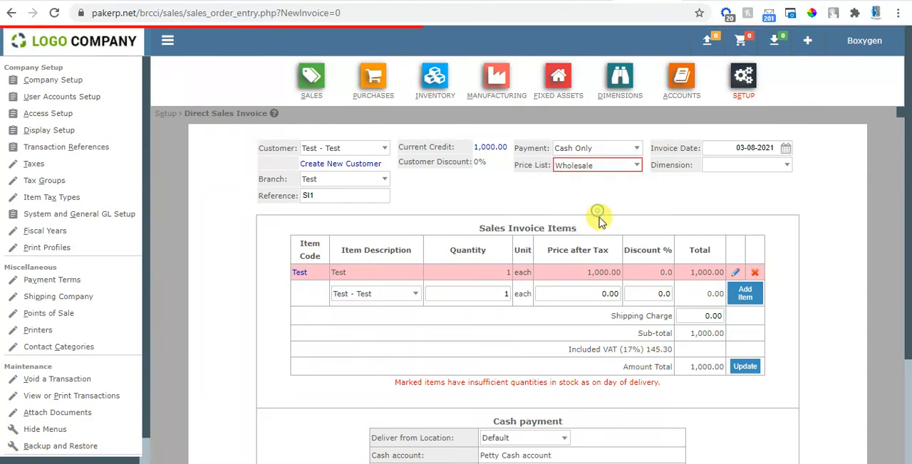
left_click(757, 275)
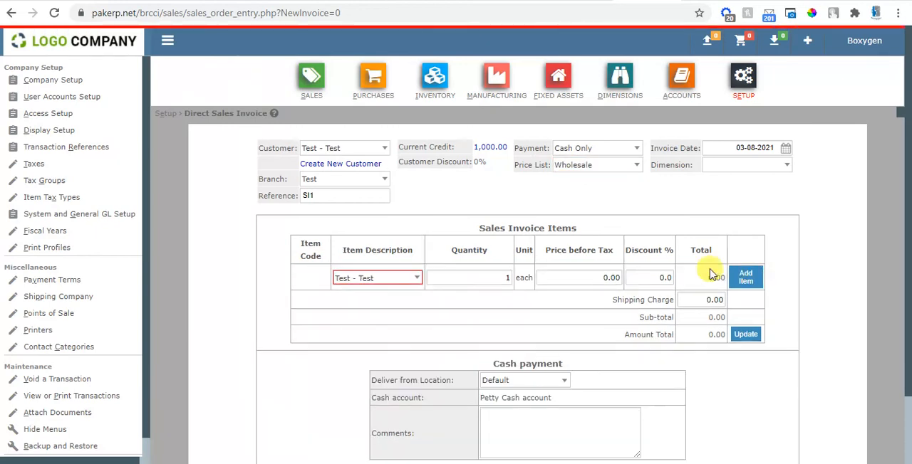
left_click(595, 278)
type("1000")
key("Tab")
key("Return")
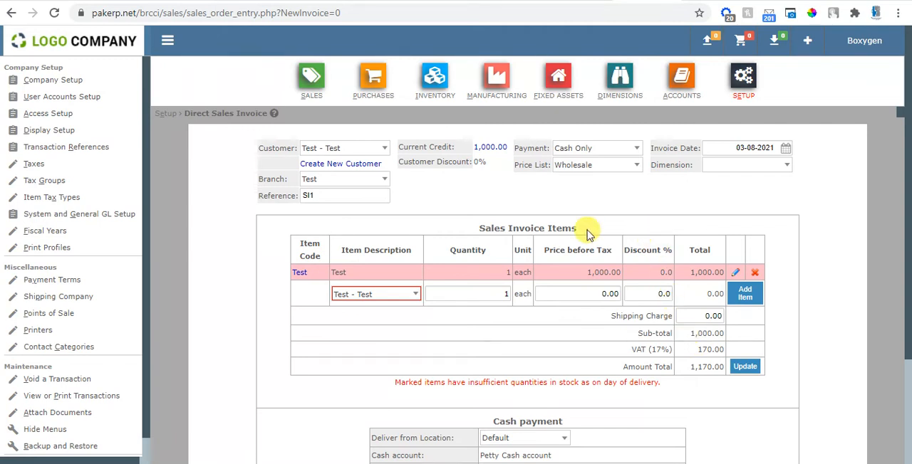
Step: Leave the unsaved invoice for the item tax types and review the settings of the Regular type without changing them
left_click(53, 202)
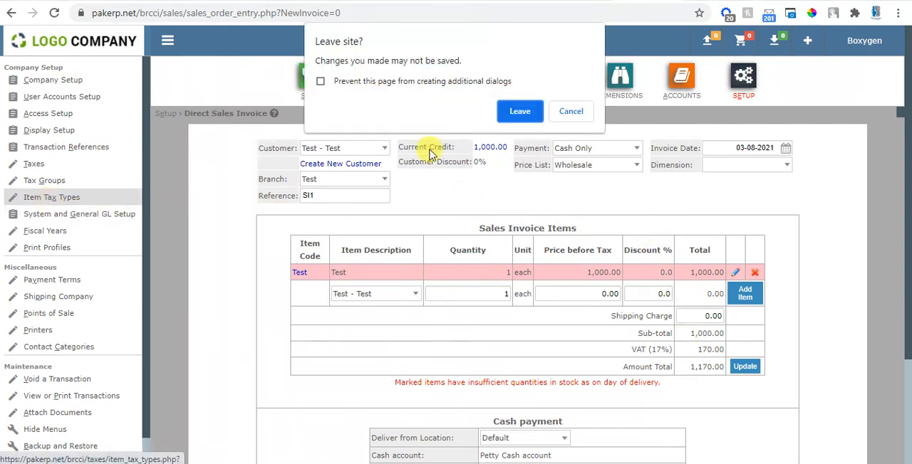
left_click(520, 112)
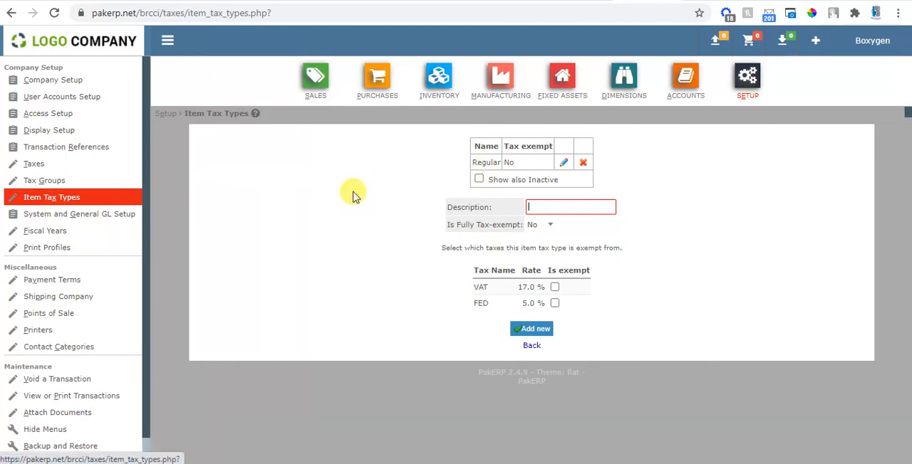
left_click(564, 163)
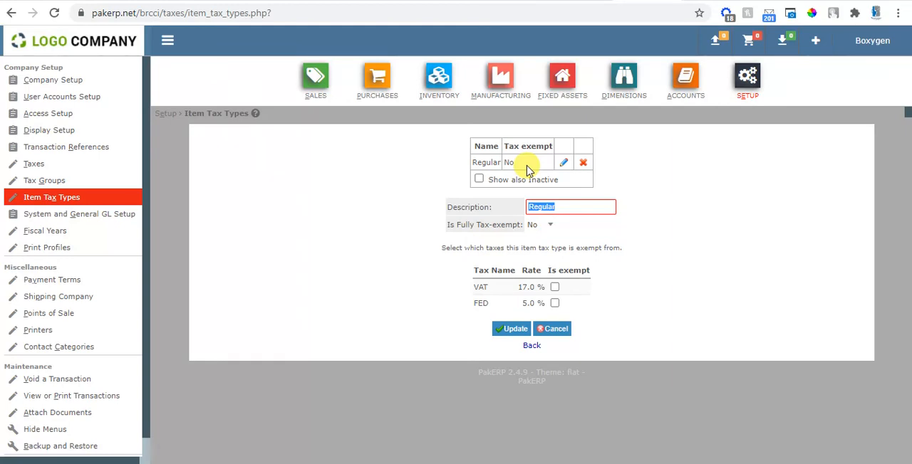
left_click(49, 204)
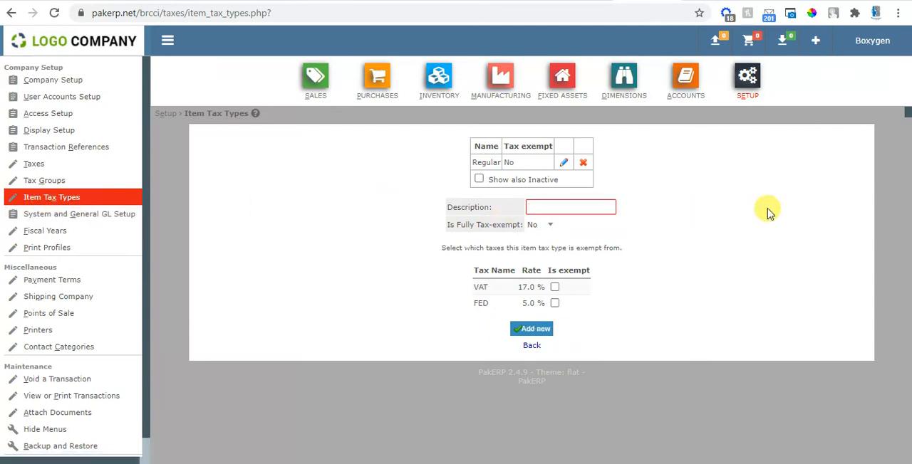
Step: Add an item tax type described as No VAT that is exempt from VAT only
type("No VAT")
key("Tab")
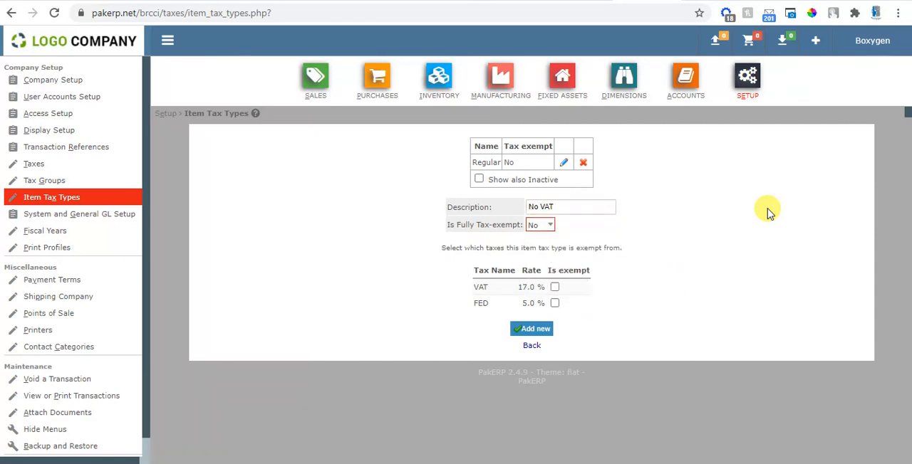
left_click(554, 287)
left_click(545, 332)
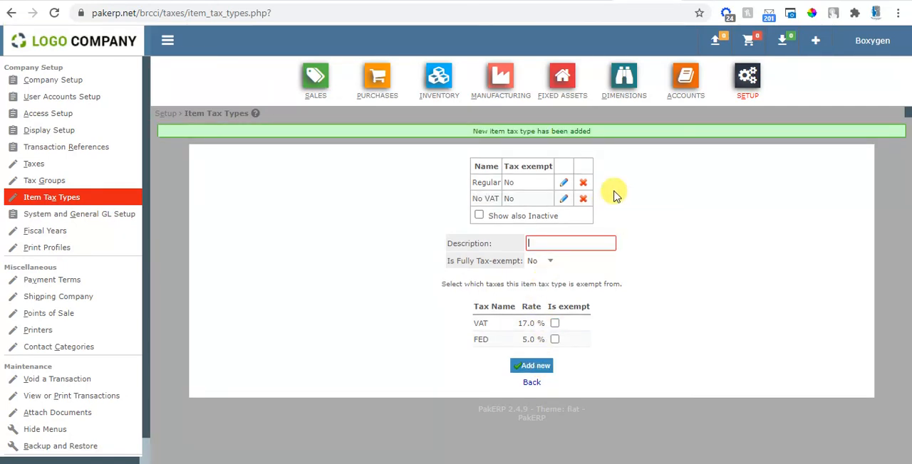
Step: Start a new inventory item with Test-NoVat as both its item code and name
left_click(441, 82)
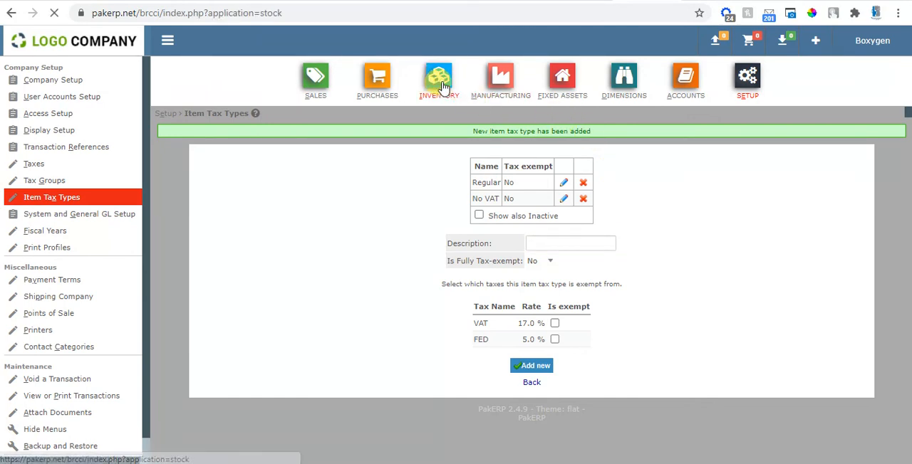
left_click(37, 213)
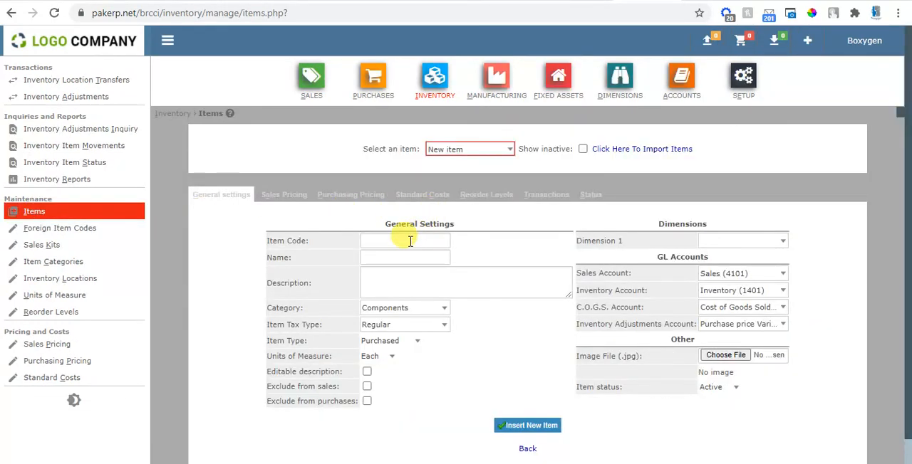
left_click(410, 241)
type("TEst")
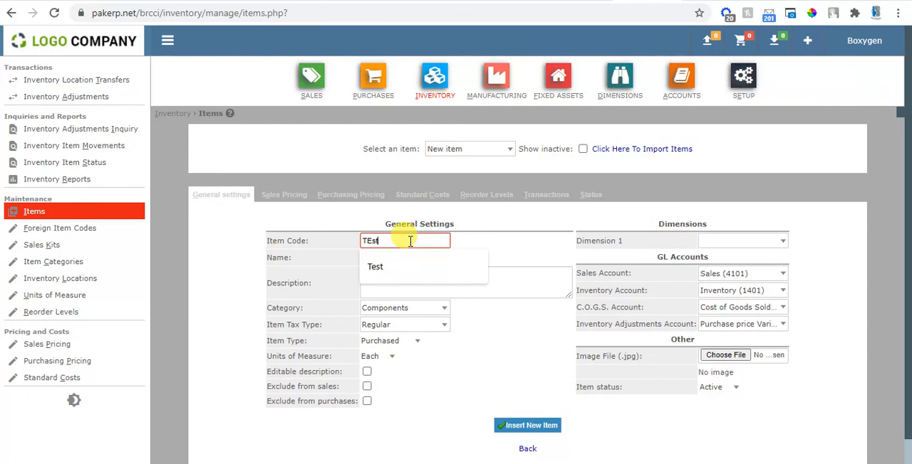
type("-NoVal")
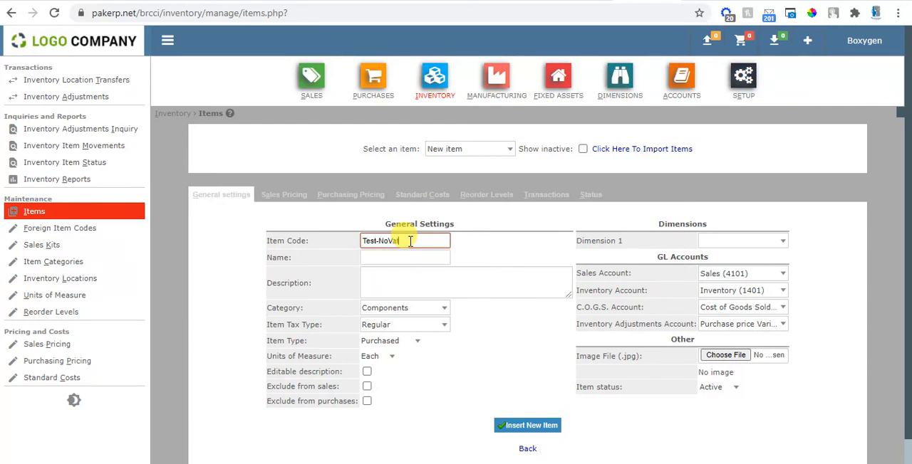
key("Tab")
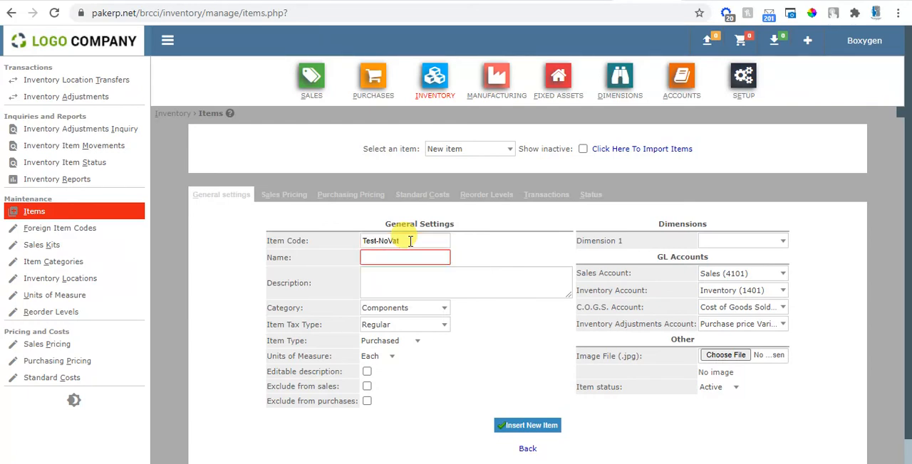
type("Test")
type("-NoVat")
Step: Set the new item's tax type to No VAT and insert the item
left_click(390, 326)
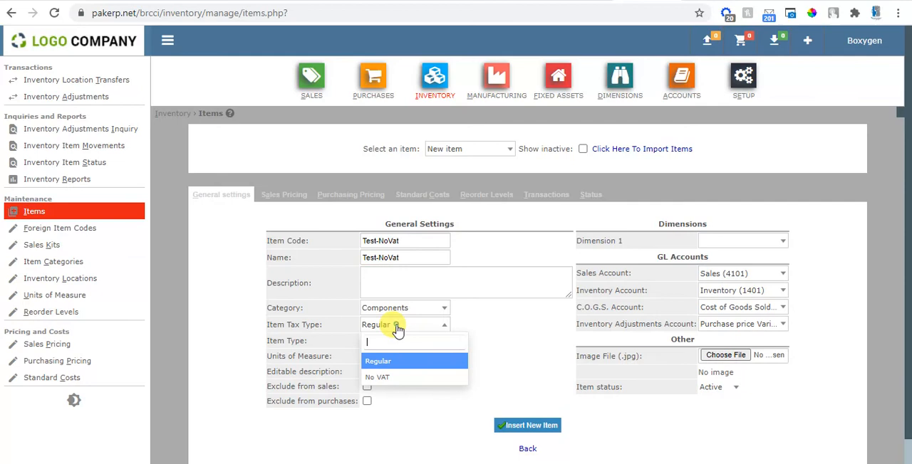
left_click(398, 378)
left_click(531, 429)
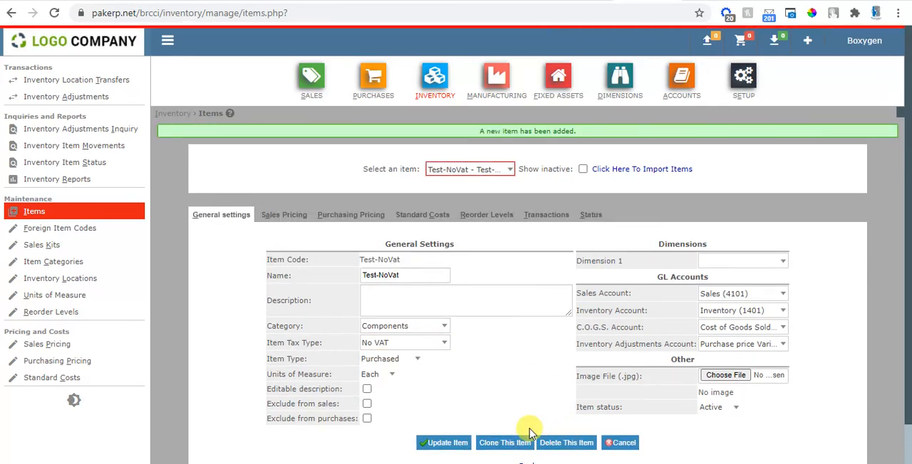
Step: Start a new direct sales invoice and add the Test-NoVat item at a price after tax of 1000
left_click(314, 74)
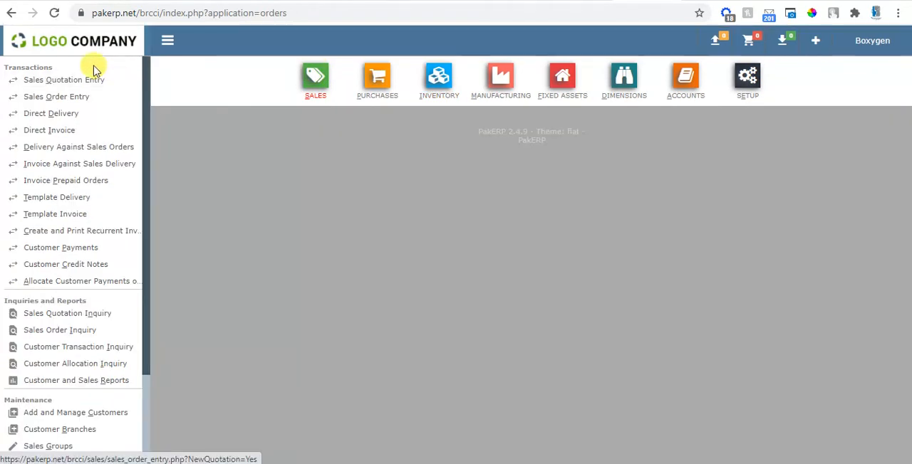
left_click(54, 130)
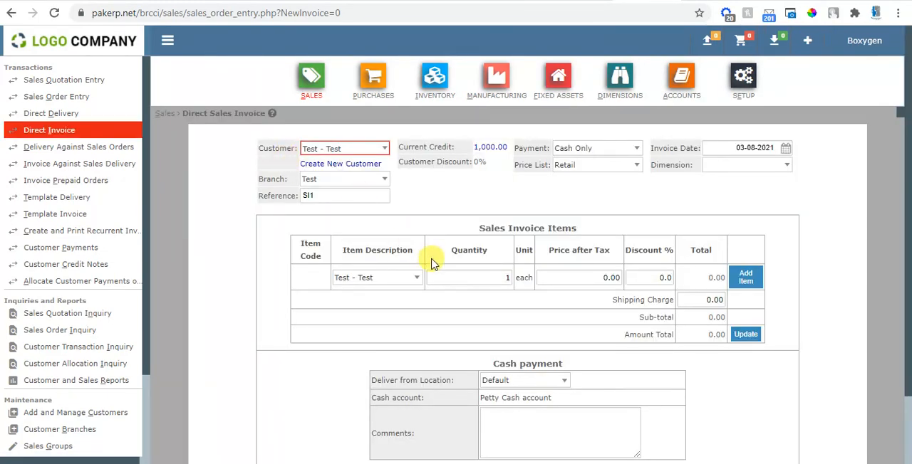
left_click(397, 279)
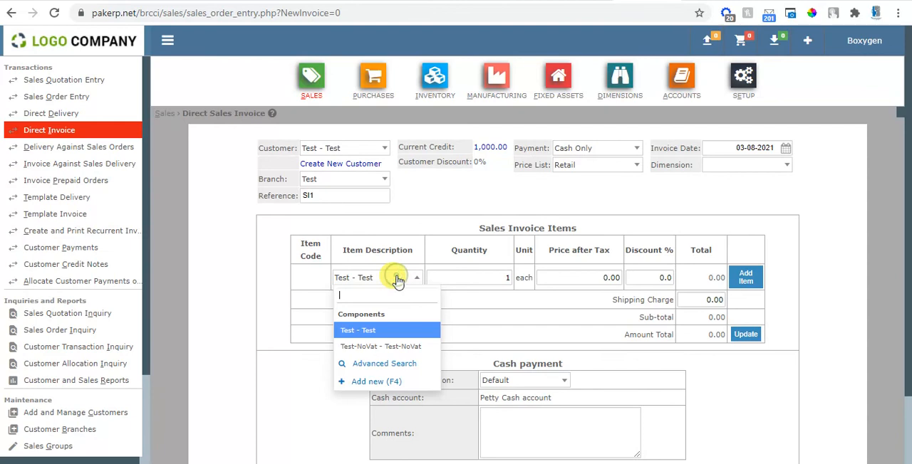
left_click(401, 344)
key("Tab")
key("Tab")
type("1000")
key("Tab")
key("Tab")
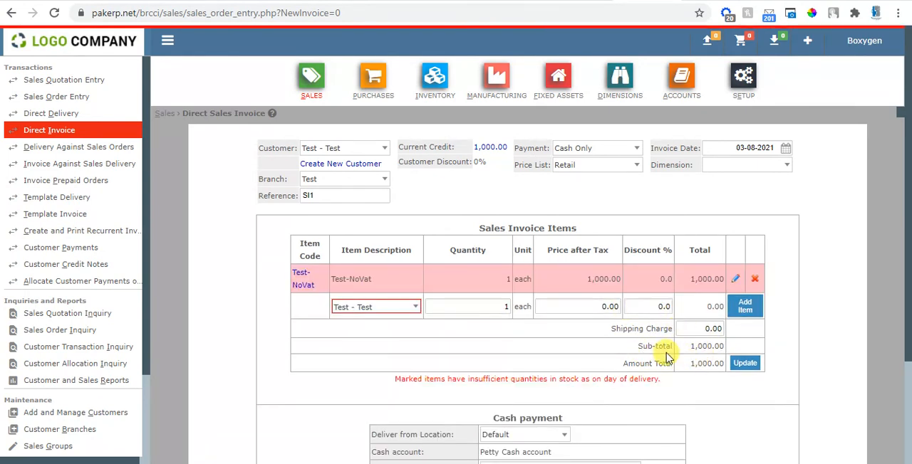
Step: Add the Test item as a second invoice line at a price after tax of 1000
left_click(386, 311)
left_click(357, 359)
key("Tab")
type("1000")
key("Tab")
key("Tab")
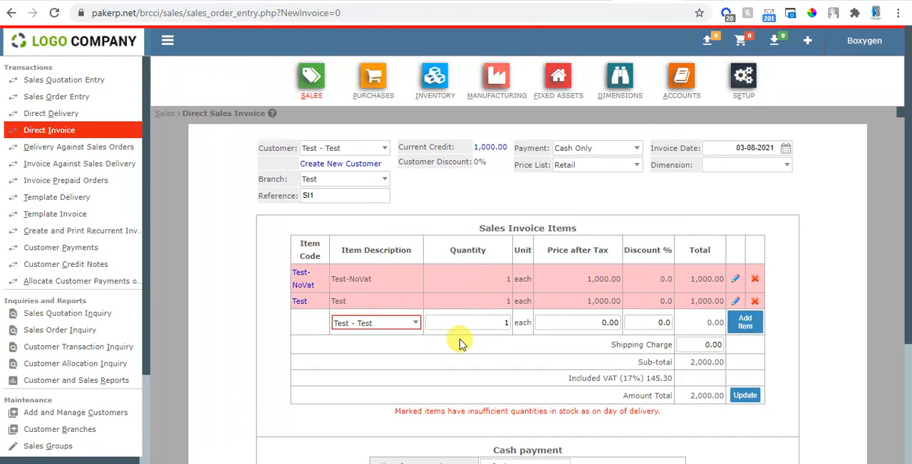